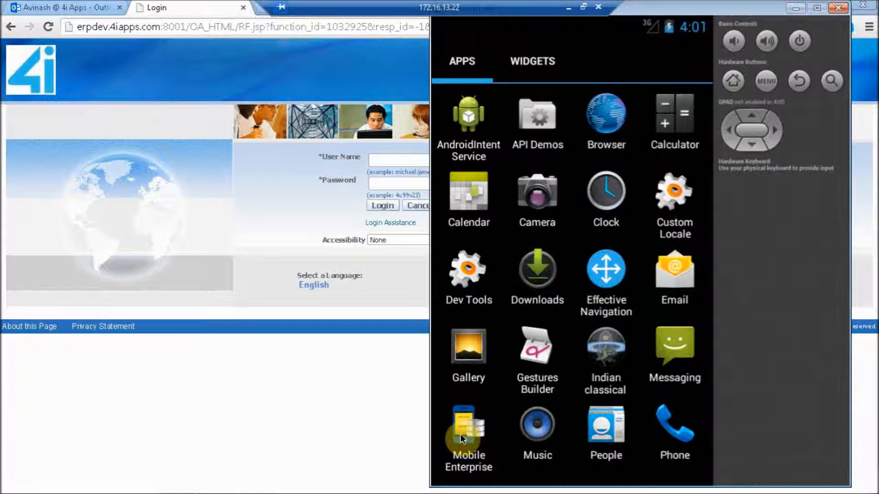
Open the Mobile Enterprise app and sign in with the account username and password
left_click(460, 434)
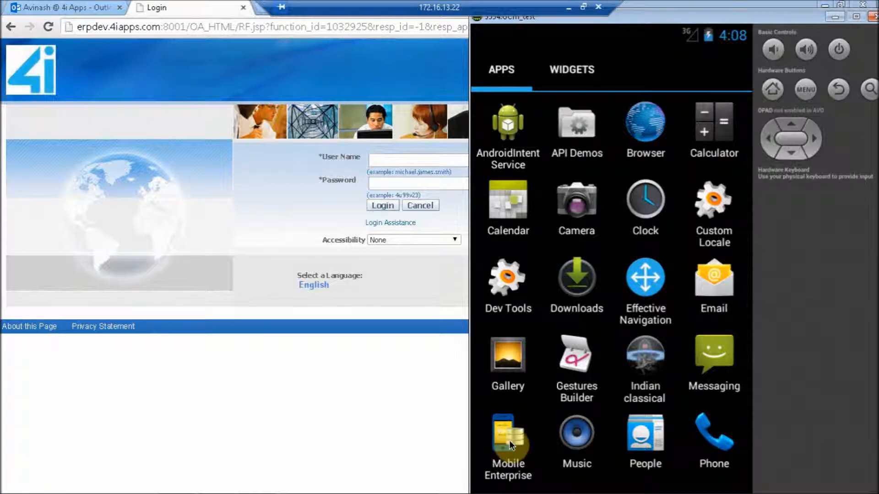
left_click(509, 440)
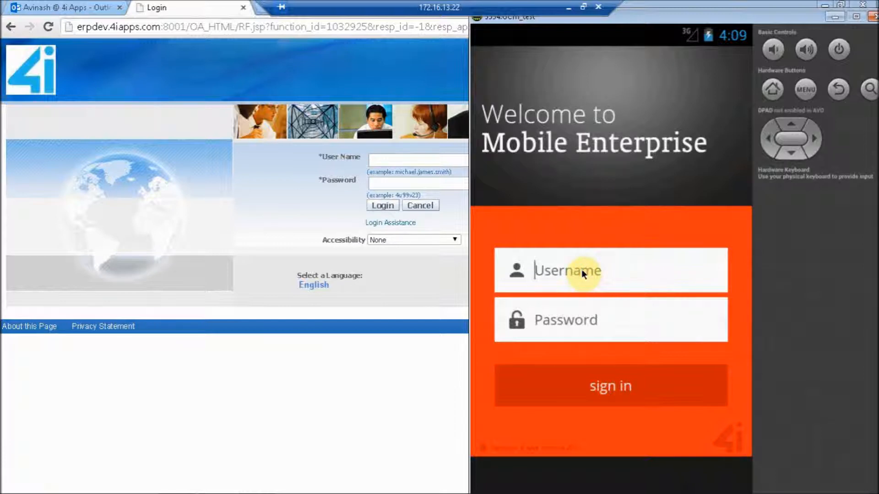
type("142")
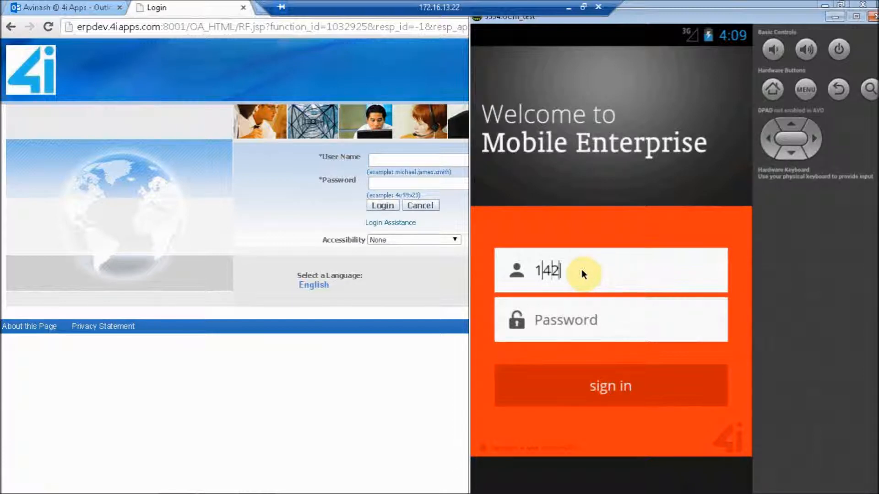
left_click(582, 324)
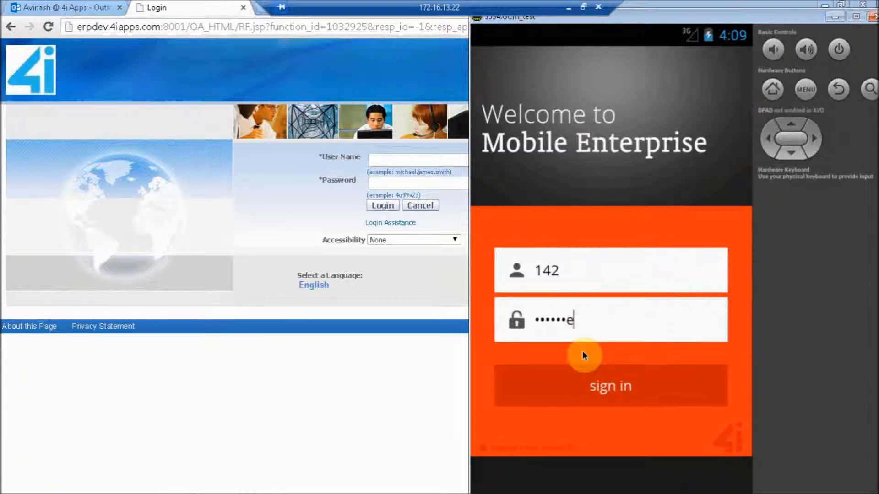
left_click(584, 383)
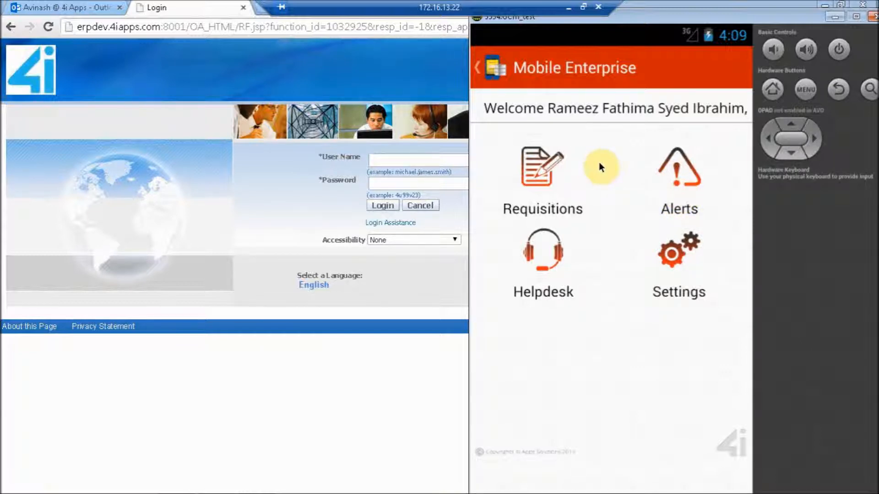
Open the Work Requests requisitions and set the organization to EM1
left_click(537, 174)
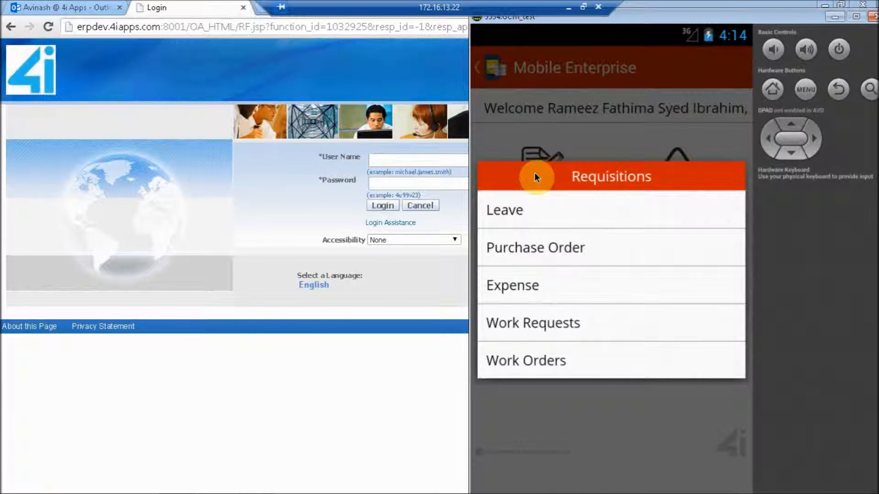
left_click(574, 322)
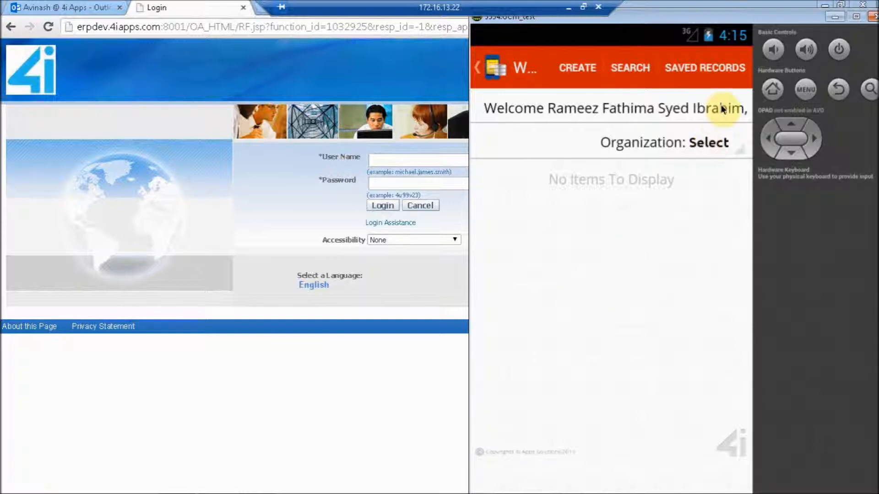
left_click(710, 143)
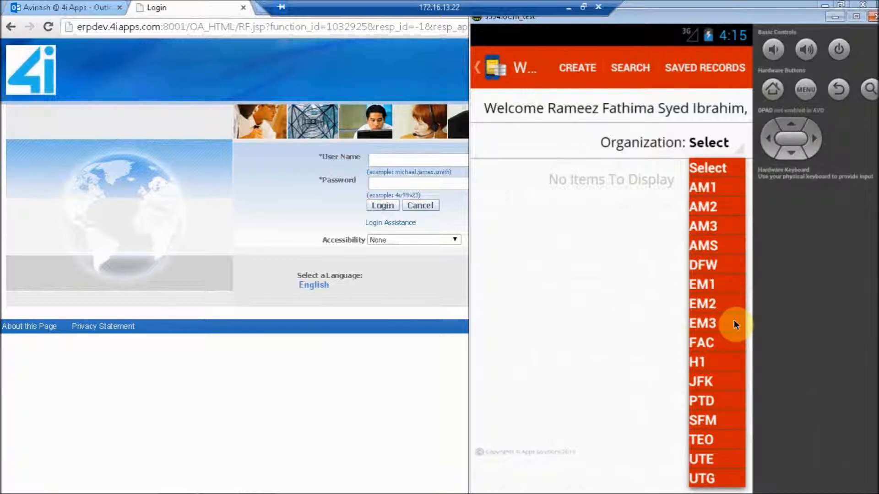
left_click(712, 284)
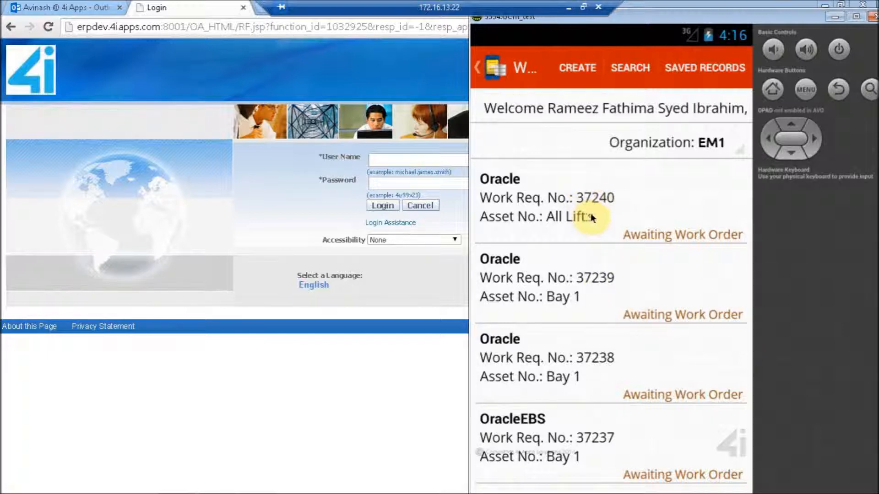
View the details of the work request for the All Lifts asset, and return to the work request list
left_click(547, 202)
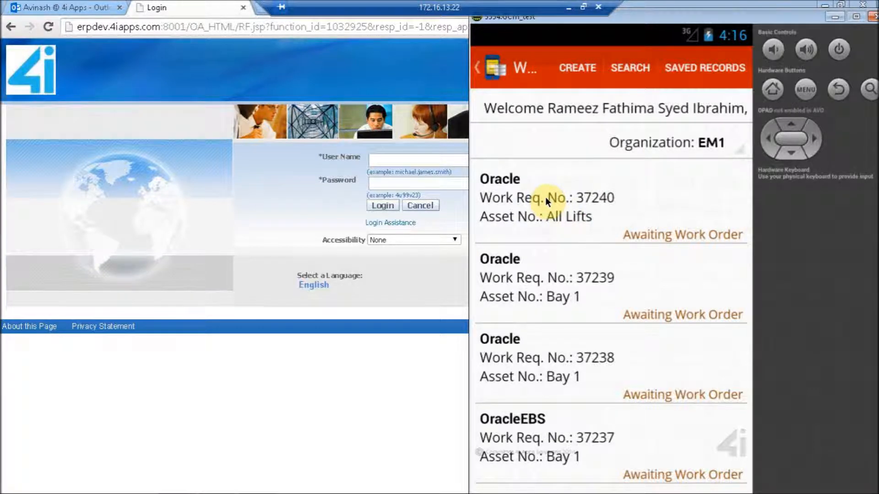
left_click(546, 200)
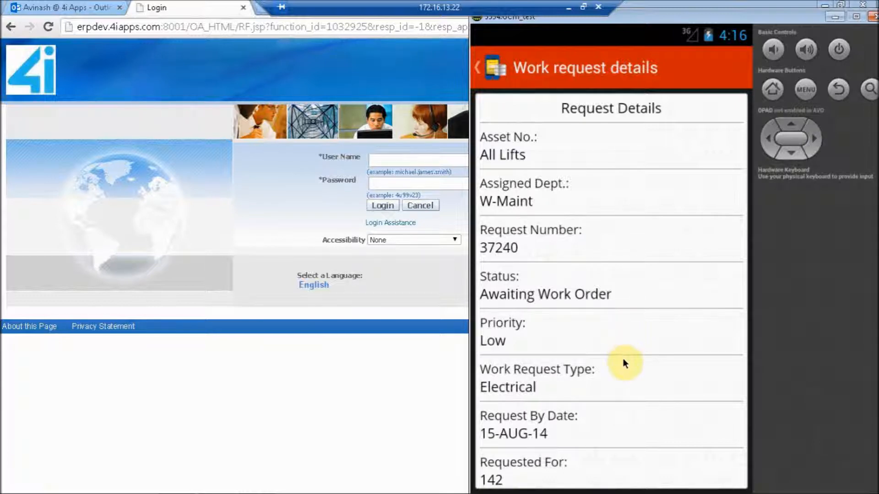
key("Escape")
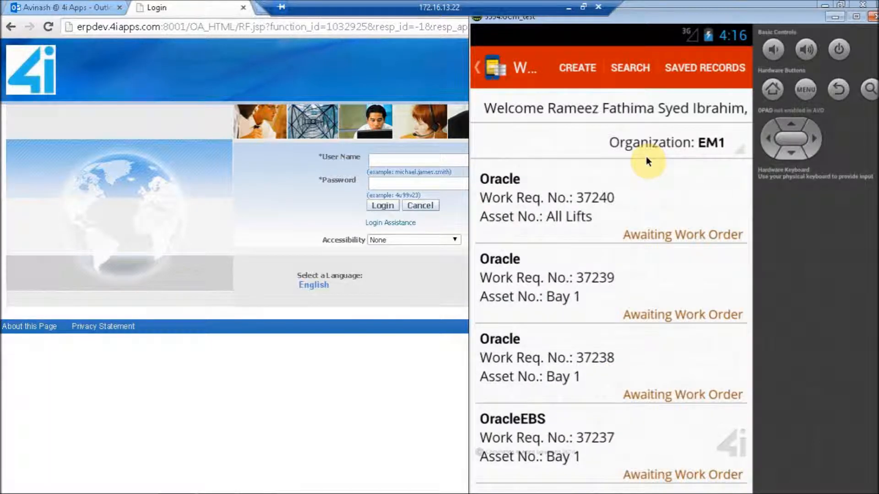
Search the work requests for those with status Open, and return to the work request list
left_click(630, 75)
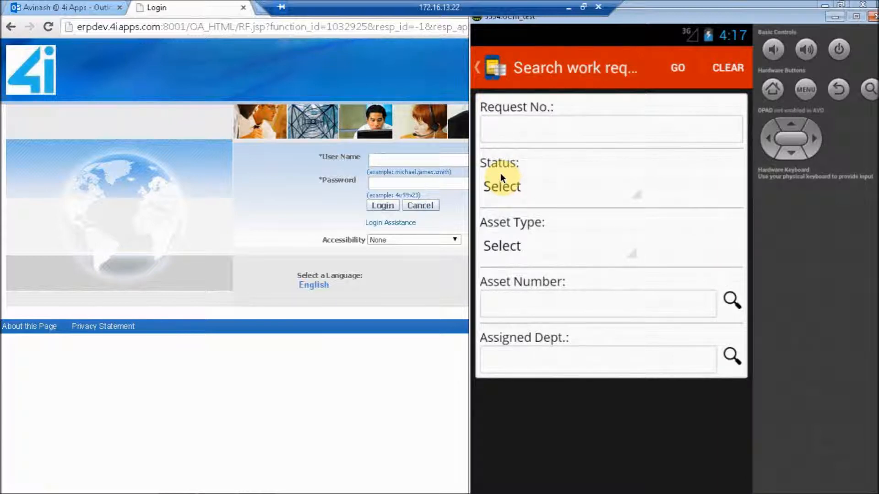
left_click(525, 192)
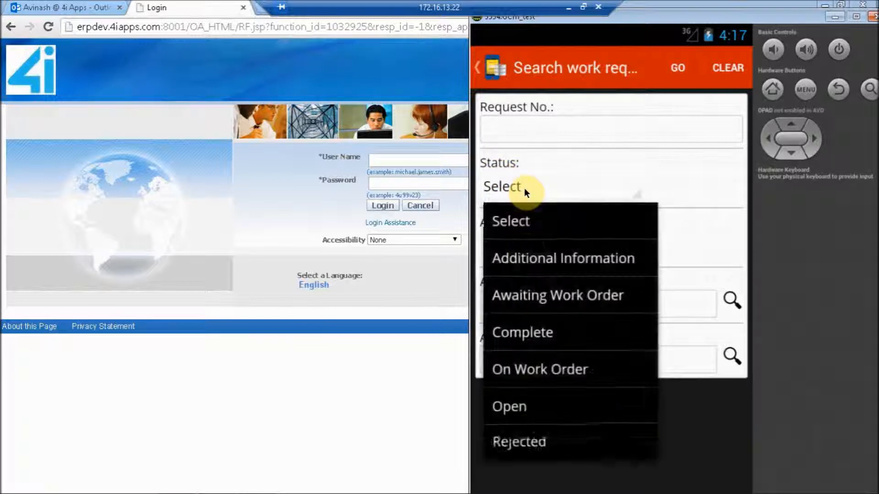
left_click(525, 416)
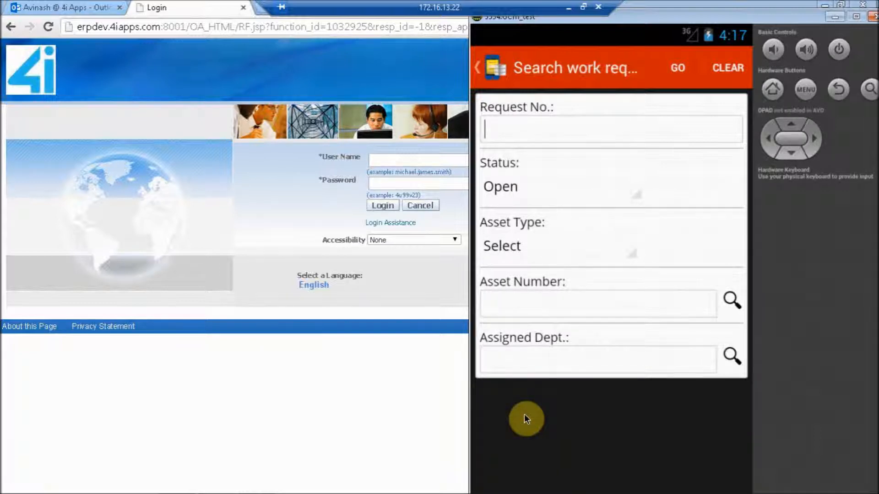
left_click(680, 70)
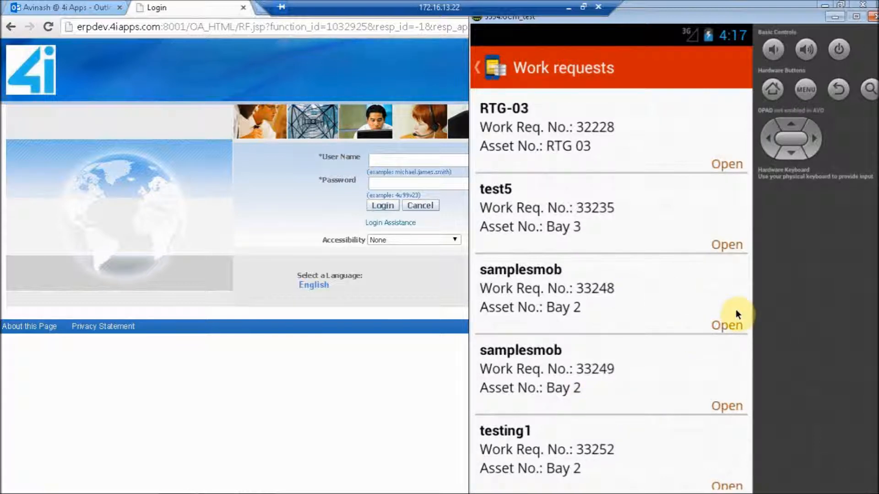
left_click(845, 89)
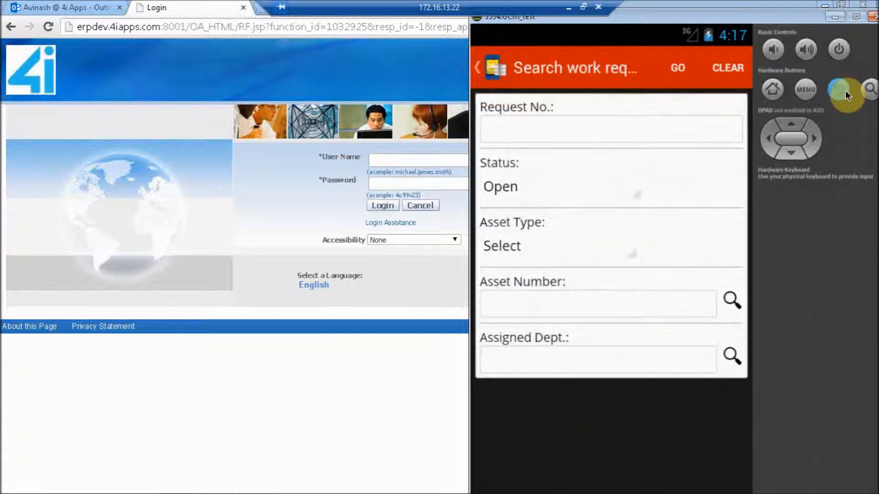
left_click(845, 89)
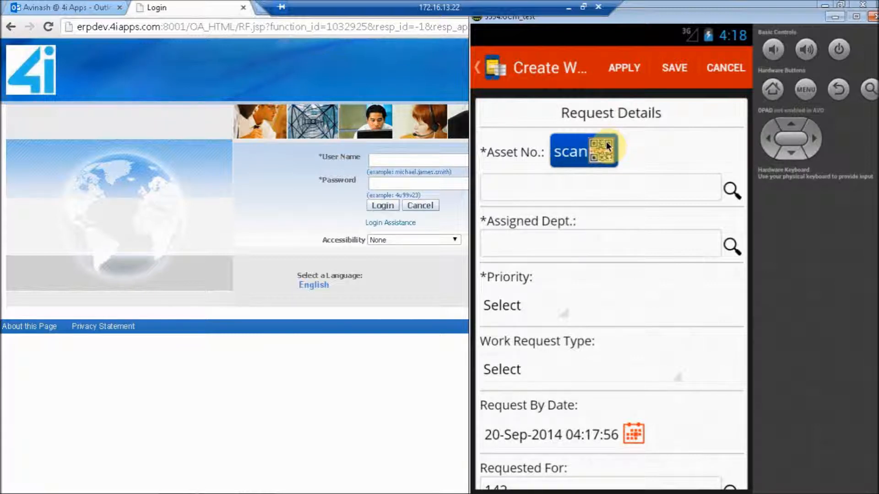
In the new work request, dismiss the asset scan options, look up assets matching "bay" and choose Bay 1 as the asset number
left_click(583, 149)
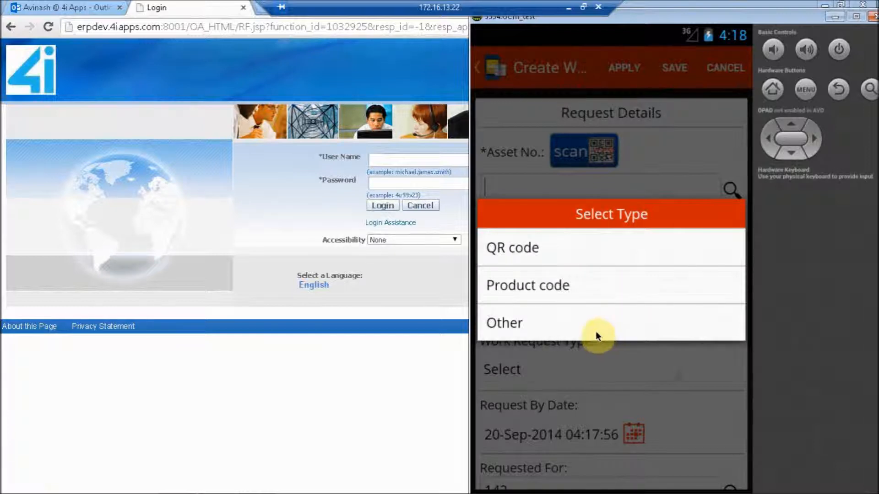
left_click(837, 91)
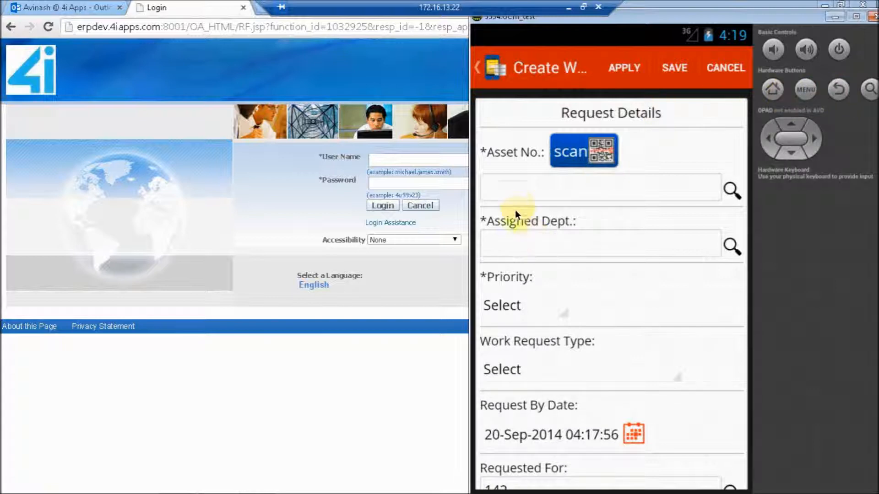
left_click(516, 188)
type("bay")
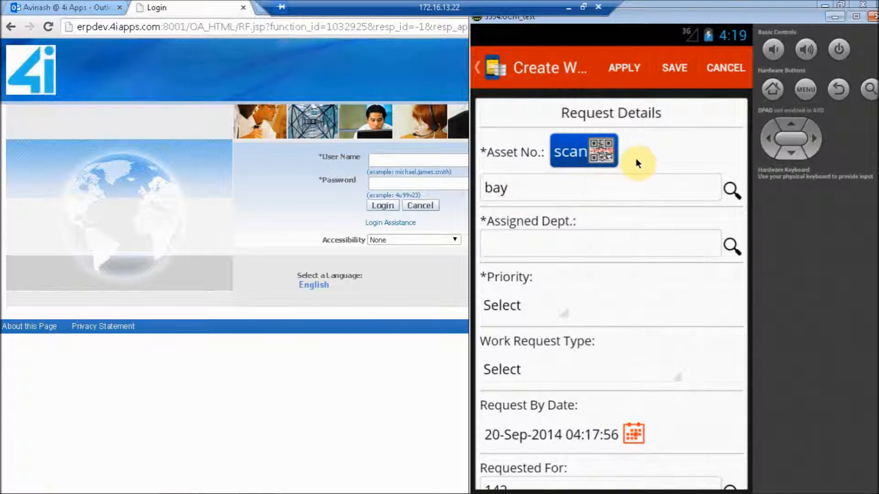
left_click(729, 192)
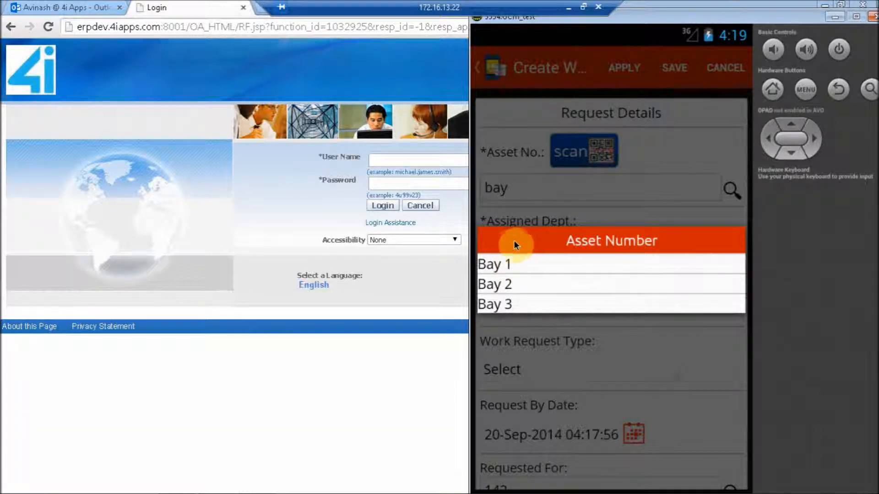
left_click(509, 265)
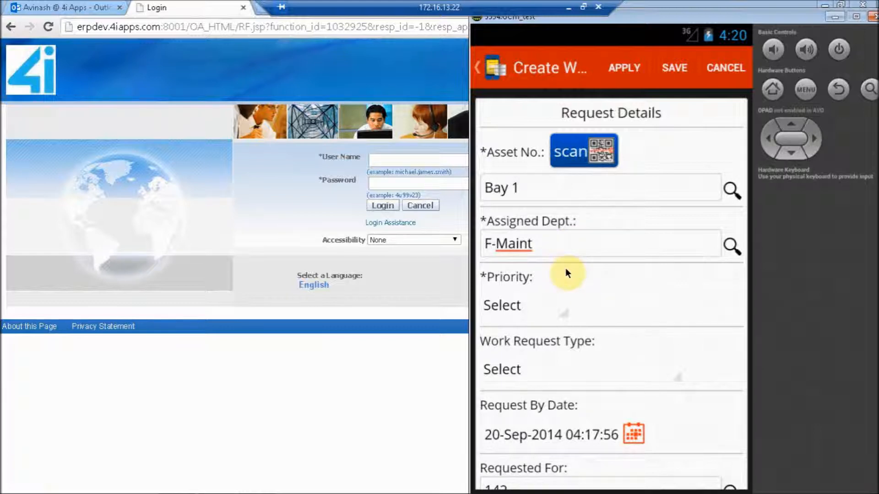
Set the new work request's priority to High and its work request type to Emergency
left_click(526, 319)
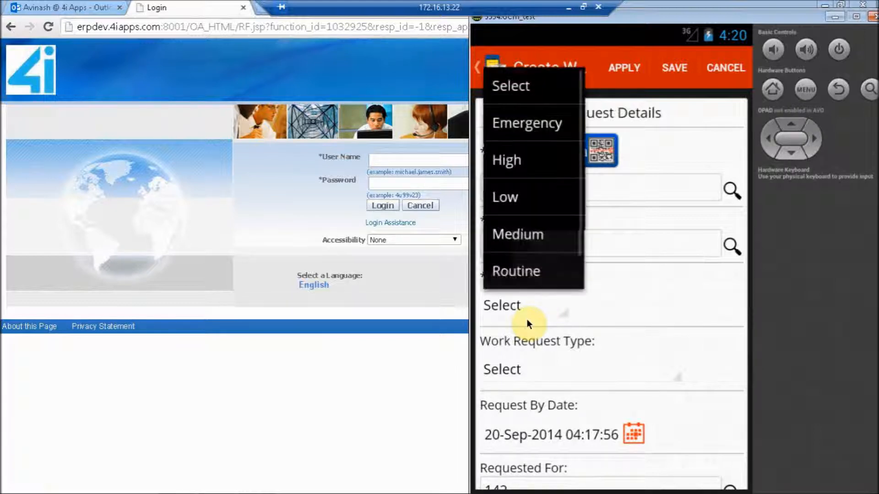
left_click(531, 156)
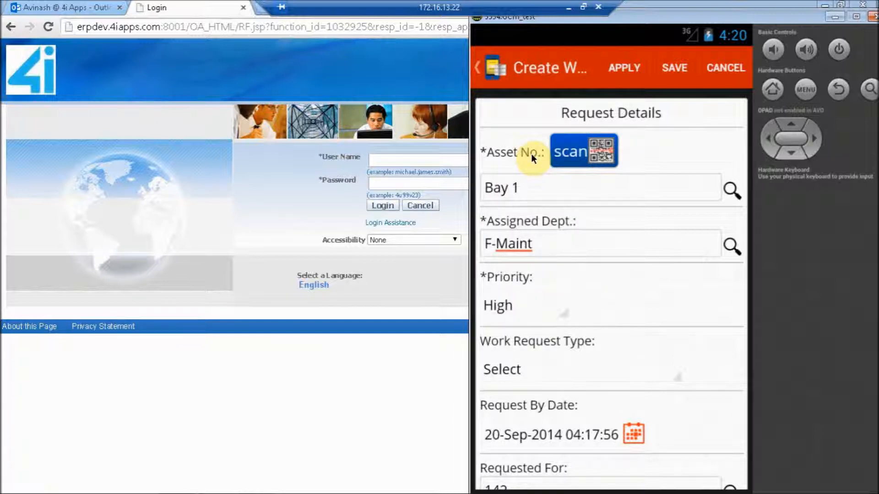
left_click(526, 369)
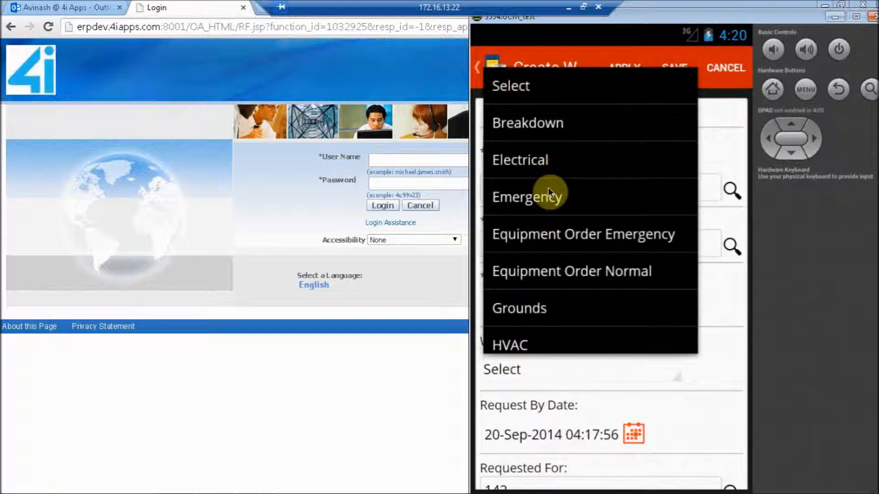
left_click(548, 196)
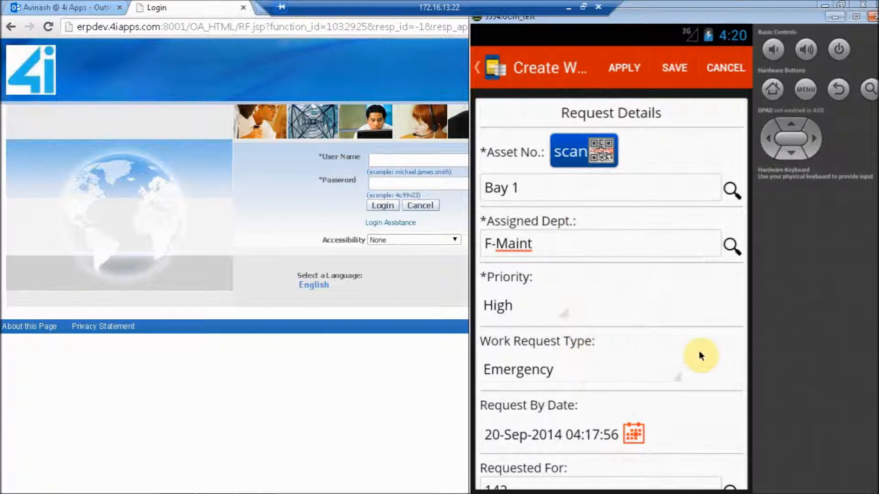
Enter "engine breakdown" as the additional description of the work request
left_click_drag(718, 377, 701, 229)
left_click(701, 229)
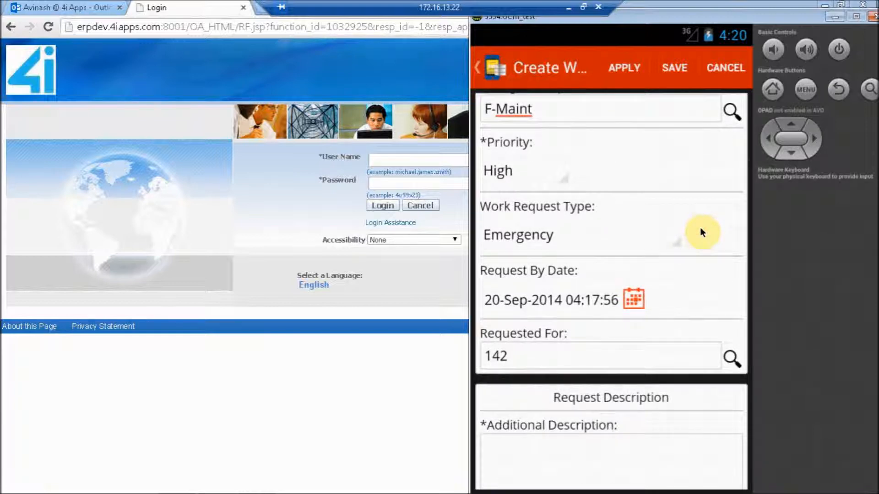
left_click(591, 446)
left_click_drag(591, 446, 592, 343)
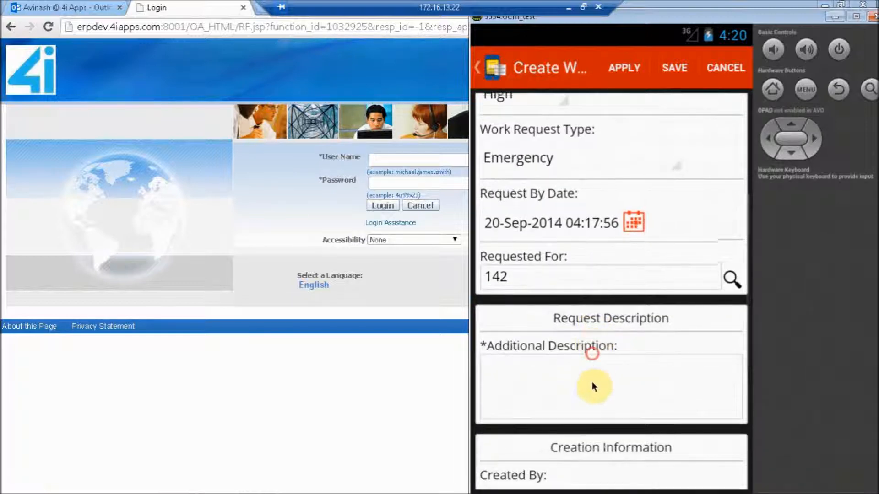
left_click(531, 385)
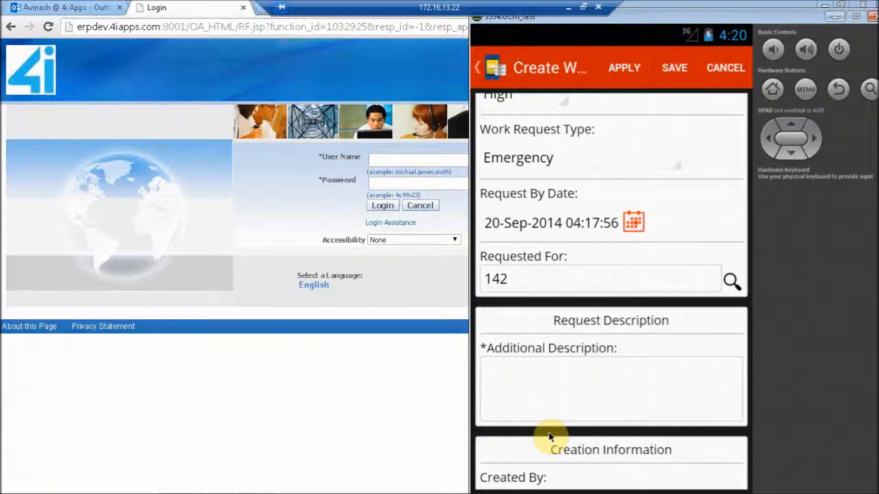
type("engine b")
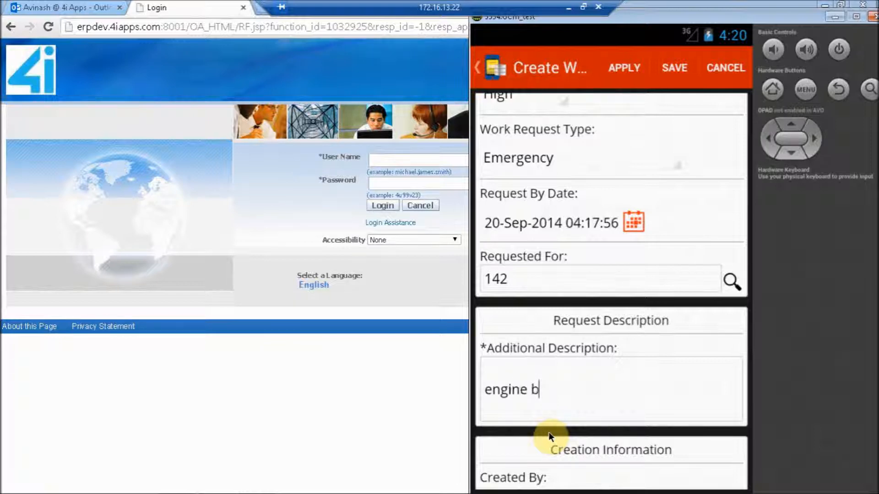
type("reakdown")
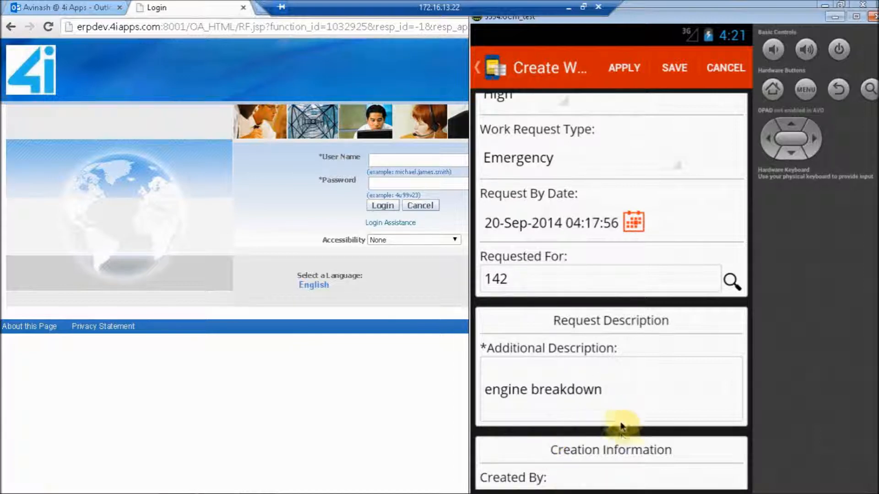
Set the work request's contact preference to E-mail, then submit the request and leave the form
left_click_drag(620, 434, 624, 302)
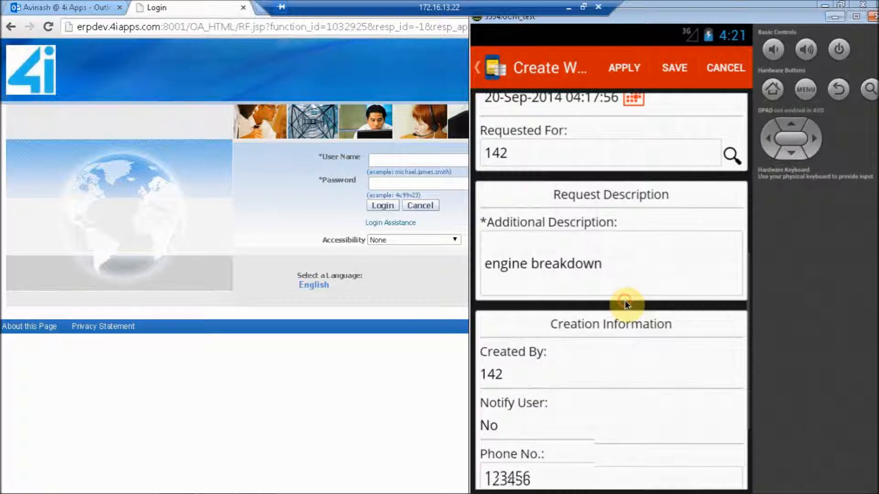
left_click_drag(616, 362, 653, 247)
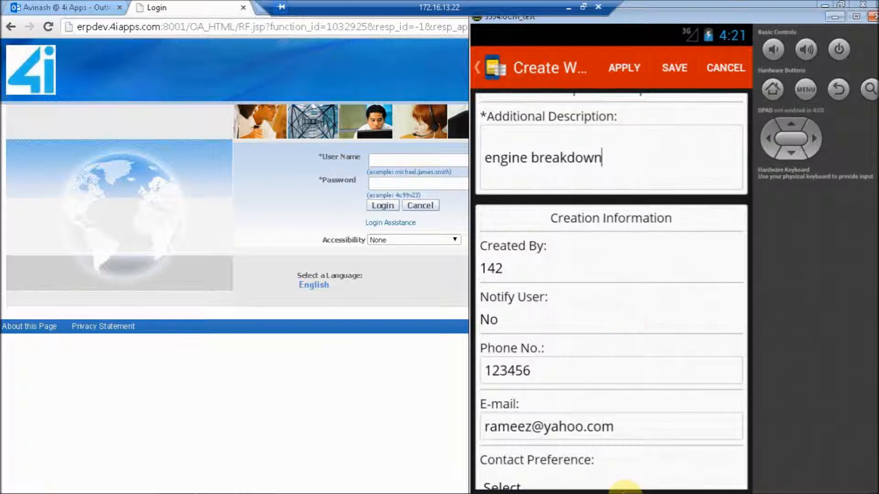
left_click_drag(622, 463, 632, 315)
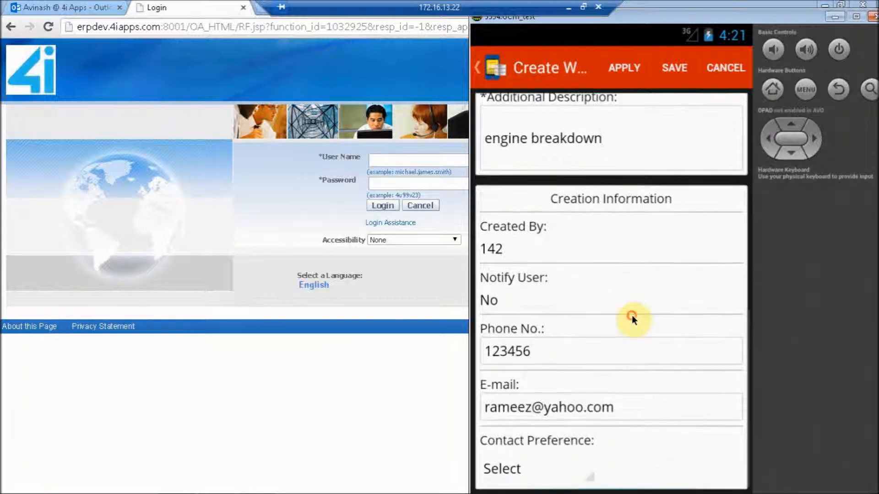
left_click(506, 471)
left_click(515, 400)
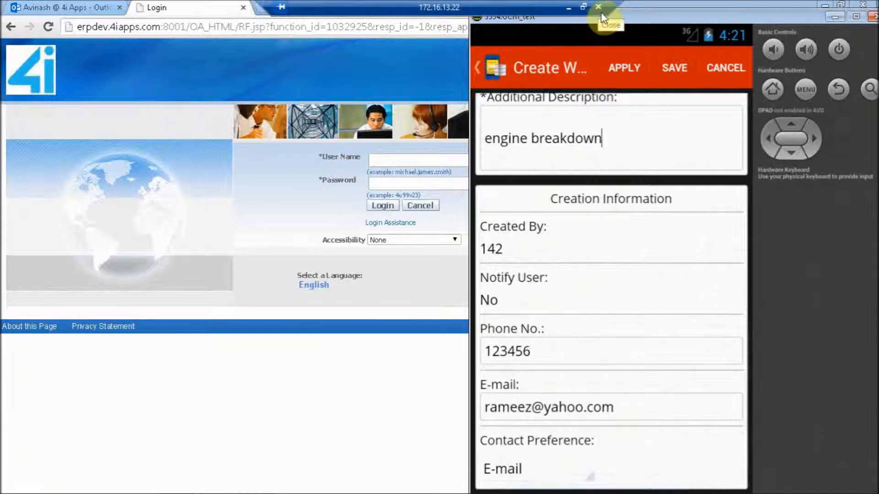
left_click(626, 68)
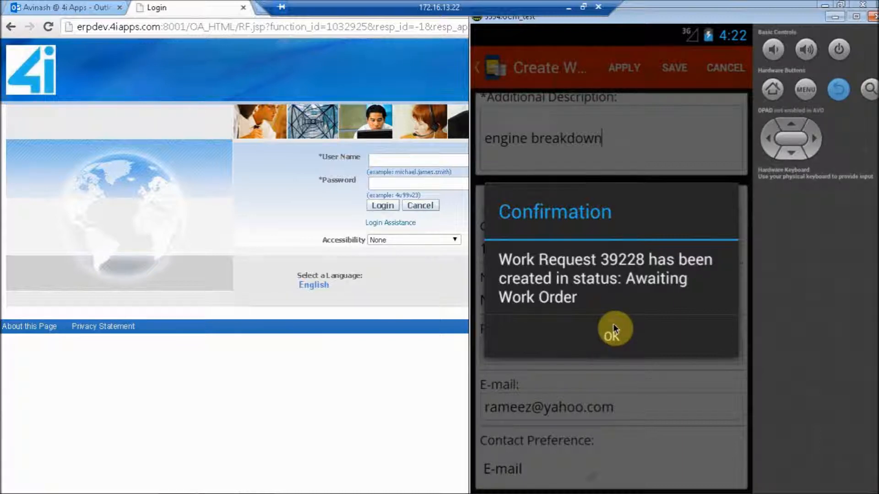
left_click(613, 339)
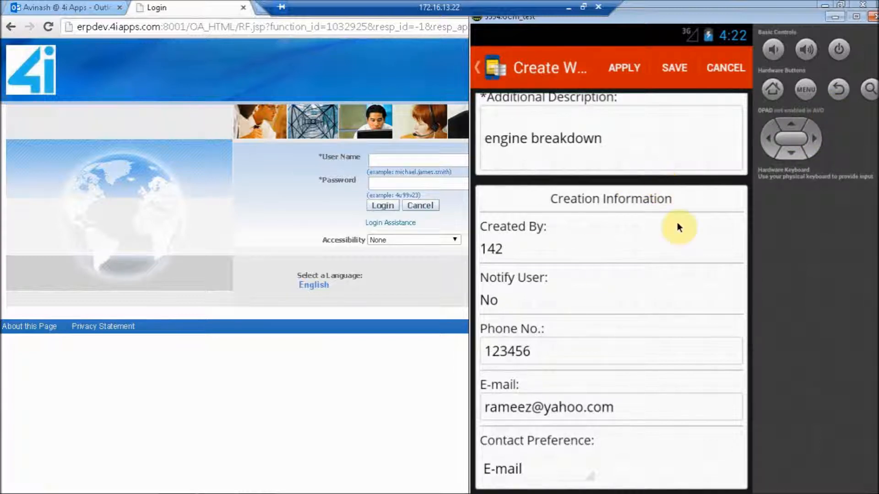
left_click(831, 90)
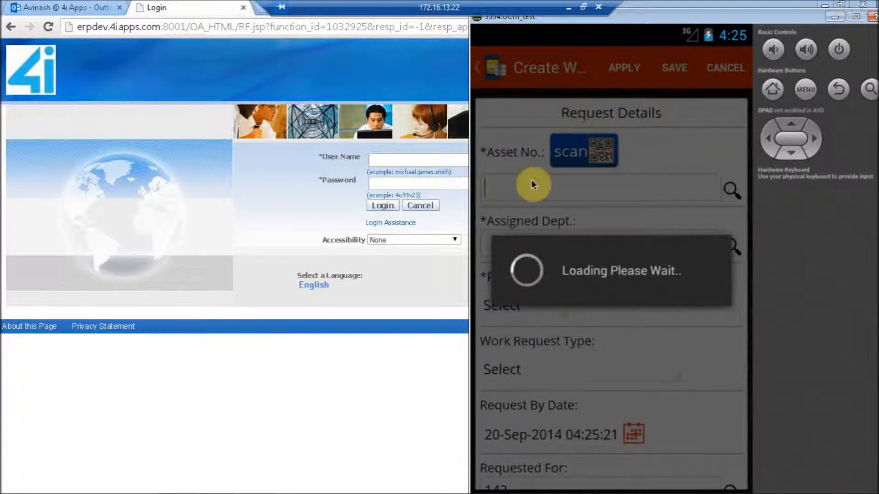
In another new work request, look up assets matching "bay" and choose Bay 1 as the asset number
left_click(513, 190)
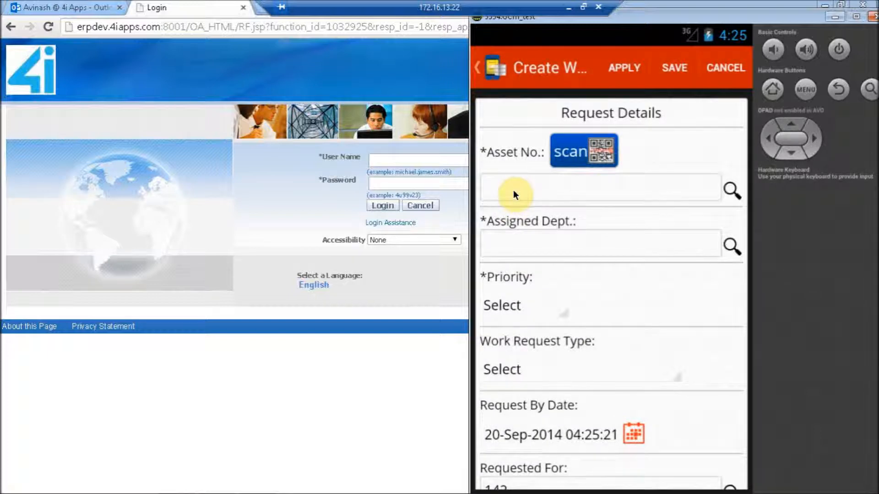
type("bay")
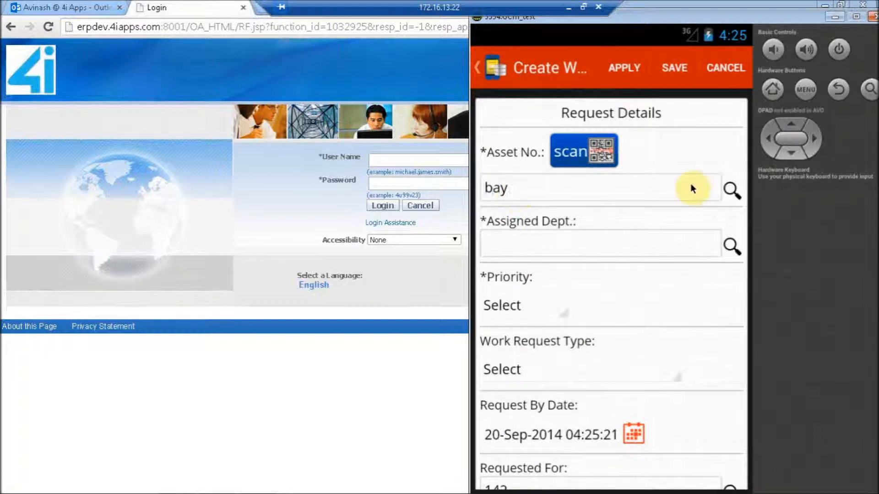
left_click(732, 188)
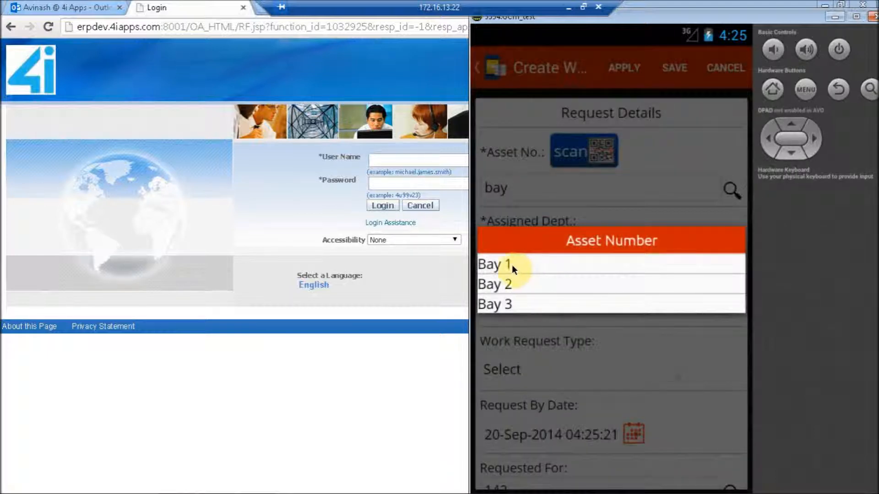
left_click(512, 264)
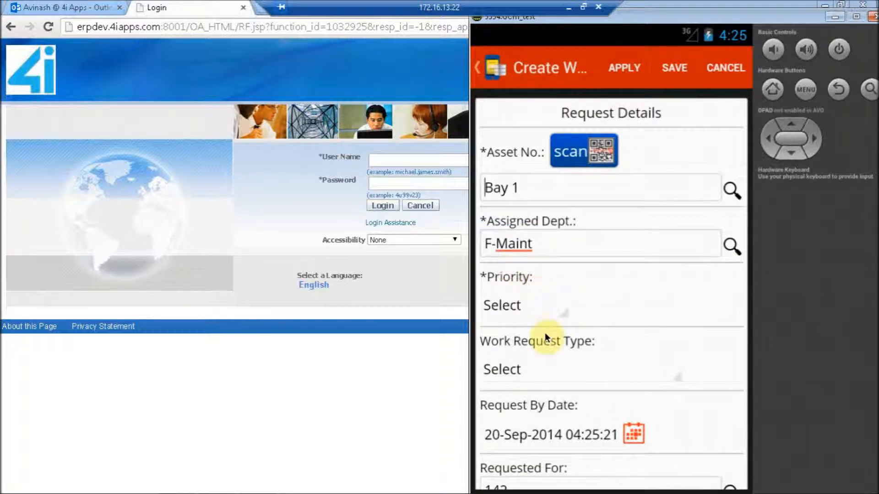
Set the second request's priority to High and its work request type to Equipment Order Emergency
left_click(525, 305)
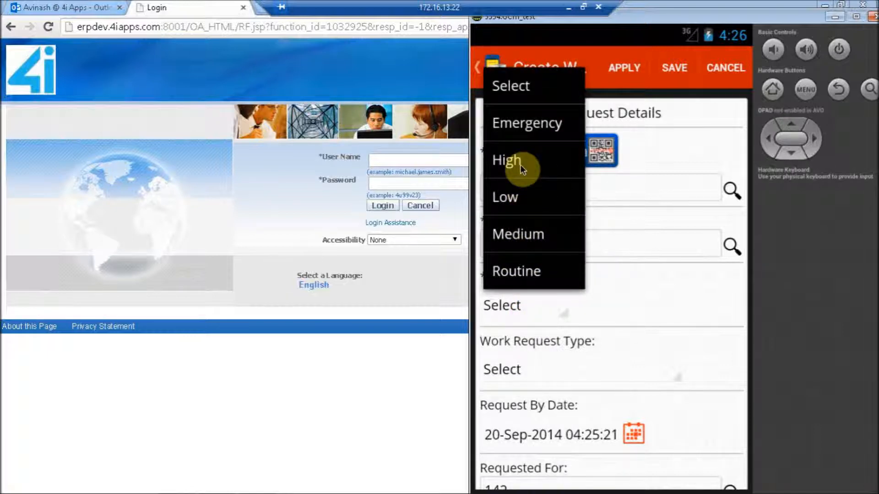
left_click(520, 165)
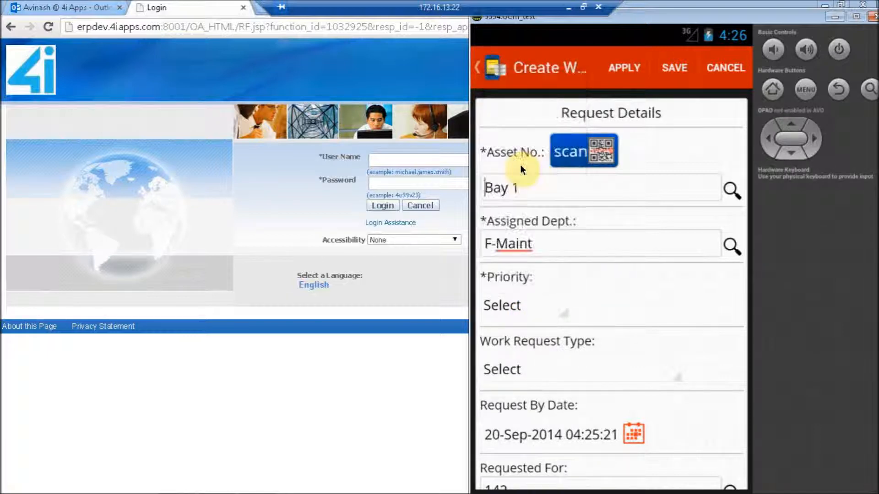
left_click(496, 364)
left_click(496, 364)
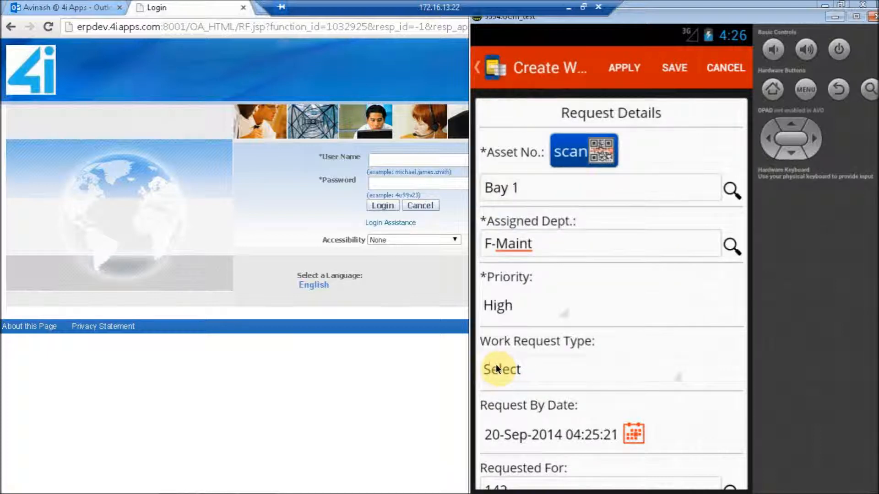
left_click(504, 372)
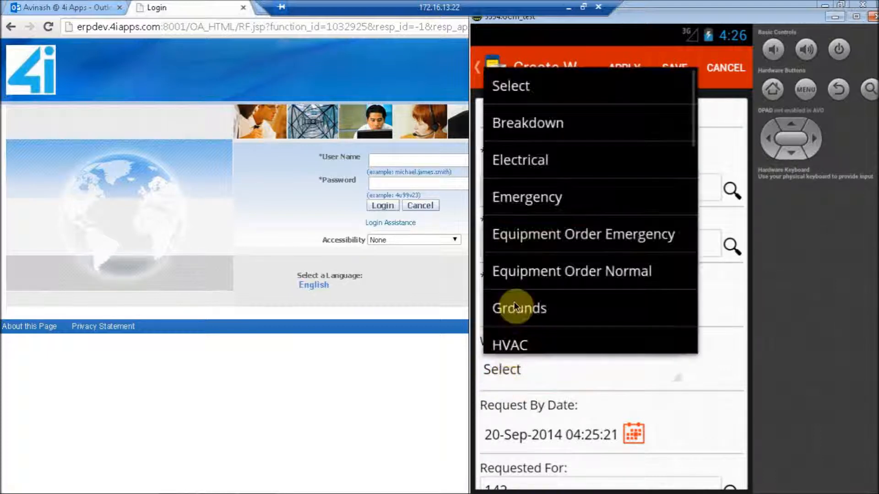
left_click(542, 232)
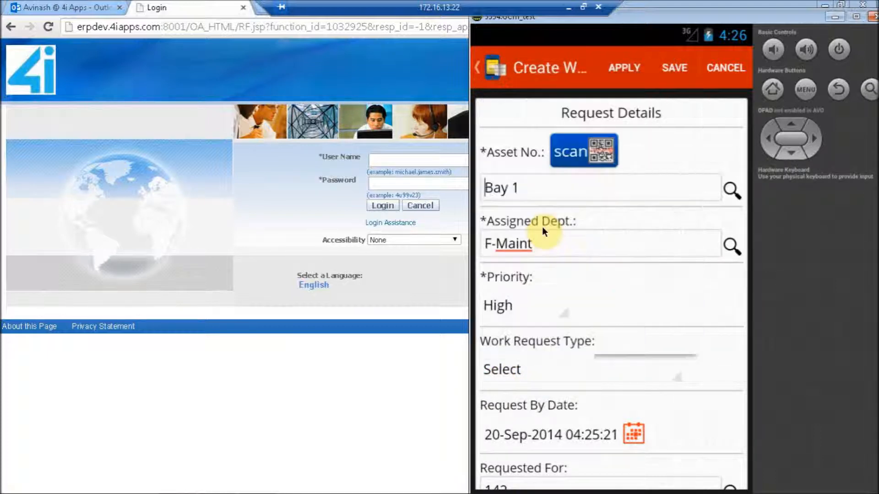
Enter "Oil leakeage" as the additional description of the work request
left_click_drag(687, 416, 682, 235)
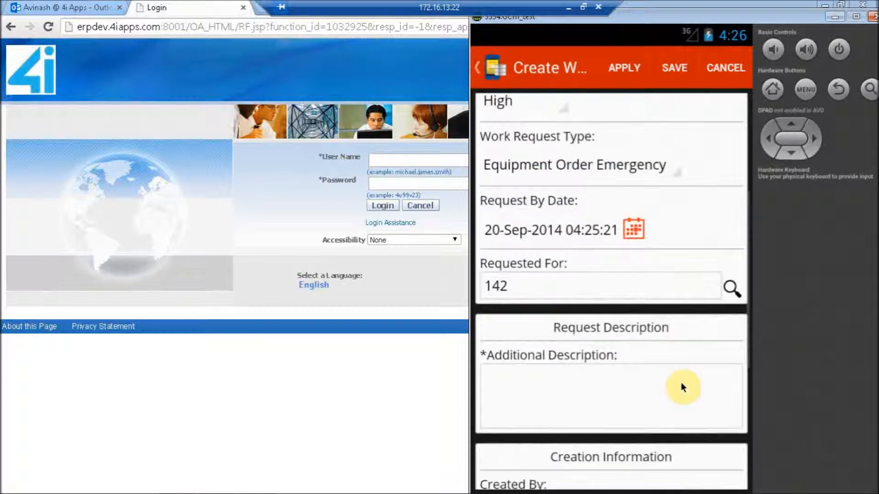
left_click(566, 390)
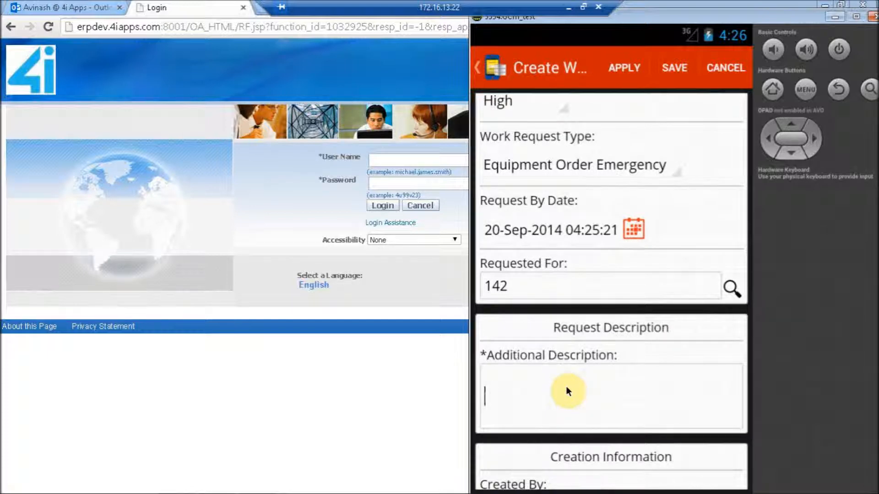
type("Oil leakeage")
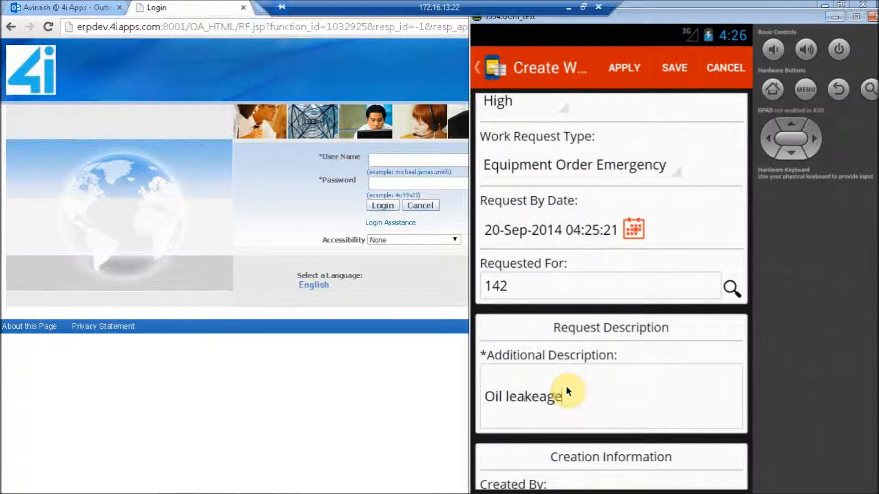
Set the contact preference to E-mail and save the work request without submitting it
left_click(636, 429)
left_click_drag(636, 430, 622, 201)
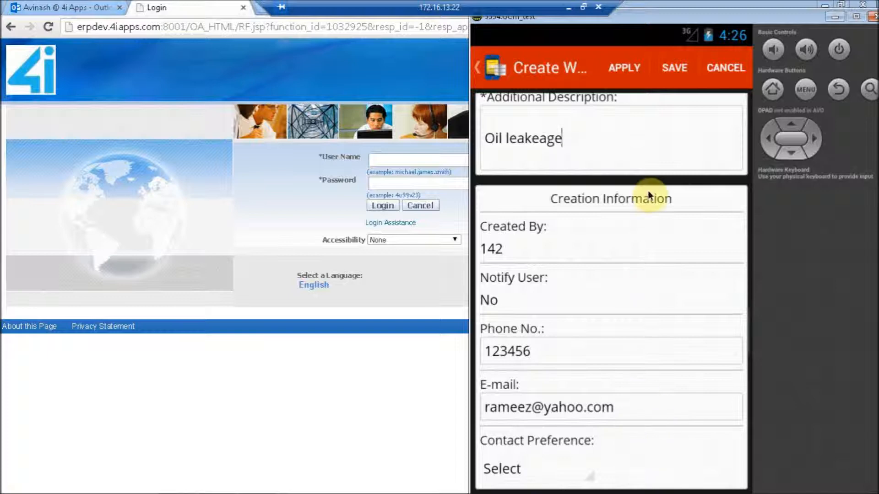
left_click(502, 468)
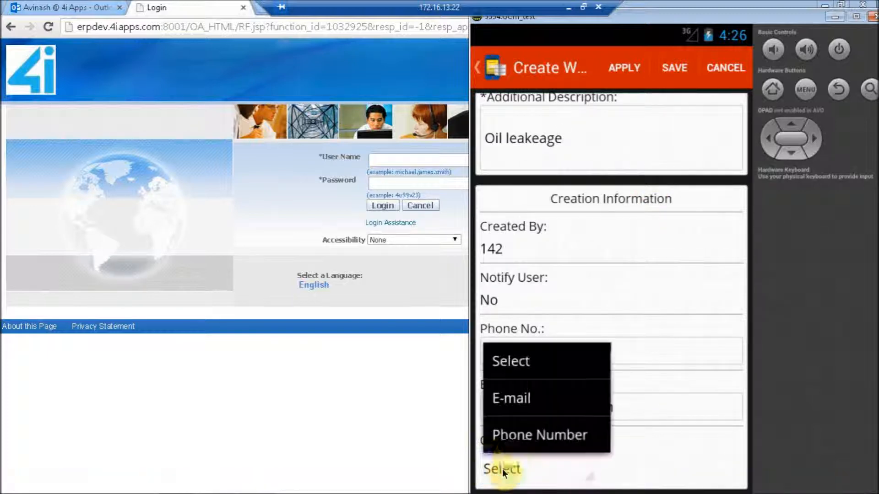
left_click(535, 399)
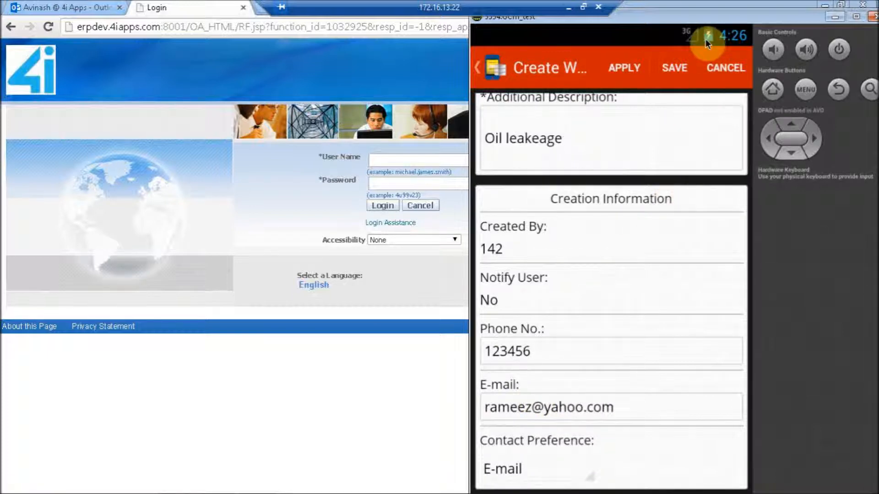
left_click(679, 65)
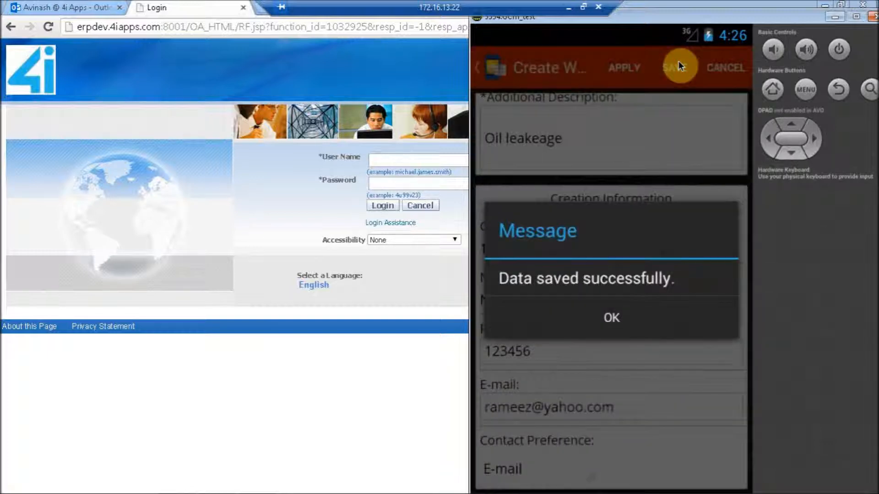
left_click(601, 313)
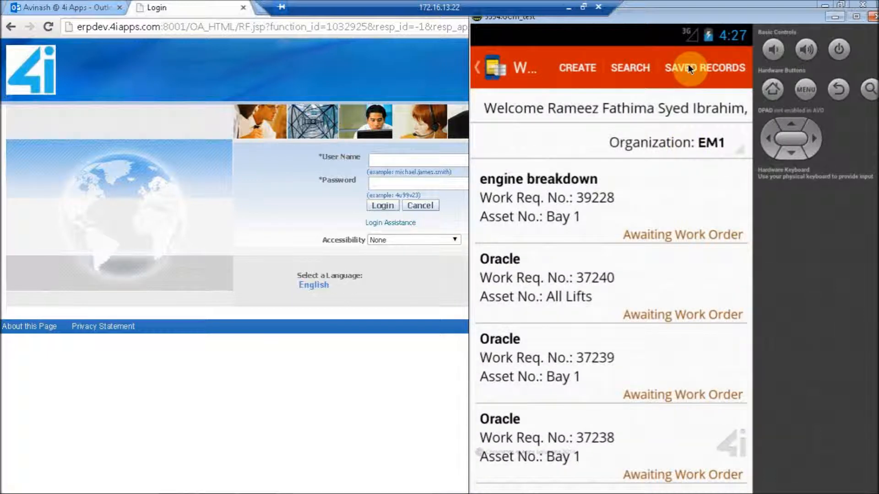
Open the Oil leakeage draft from the saved records
left_click(690, 68)
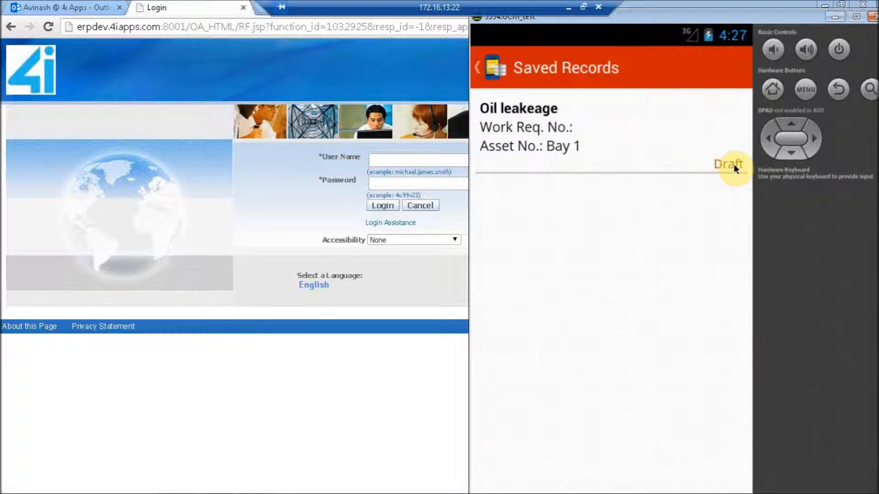
left_click(593, 144)
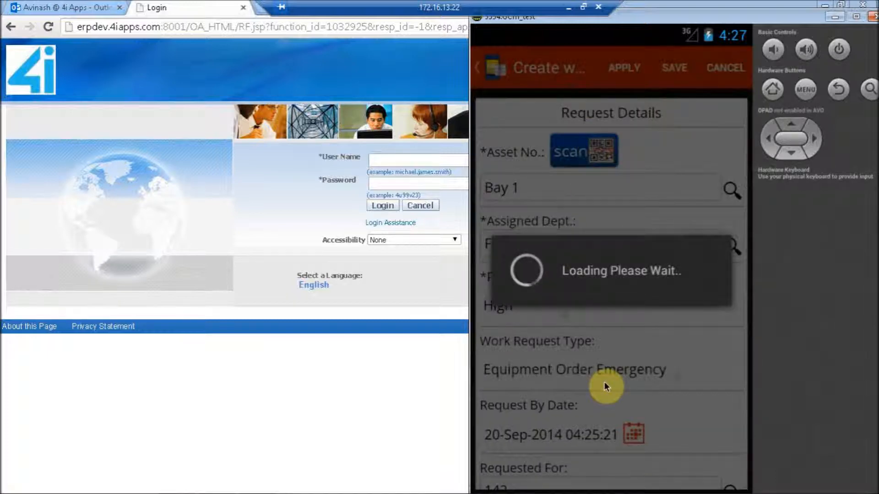
Extend the draft's additional description to "Oil leakeage at bay1" and submit the work request
left_click_drag(680, 407, 669, 199)
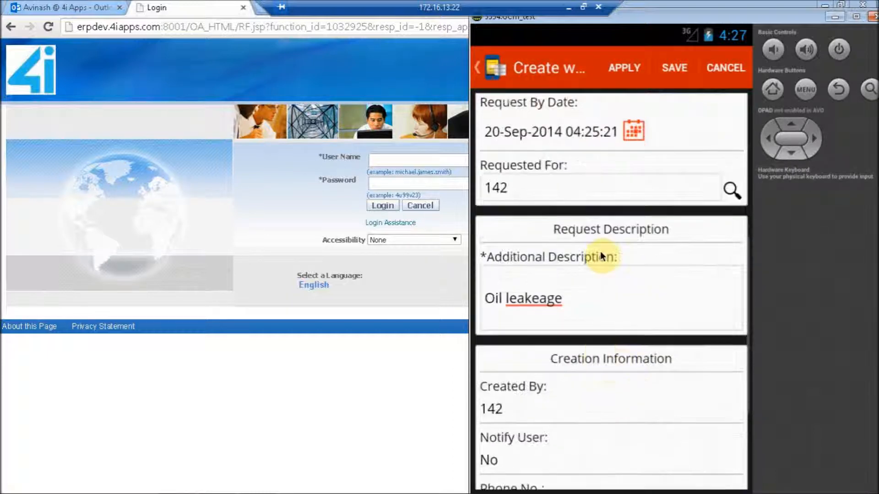
left_click(599, 296)
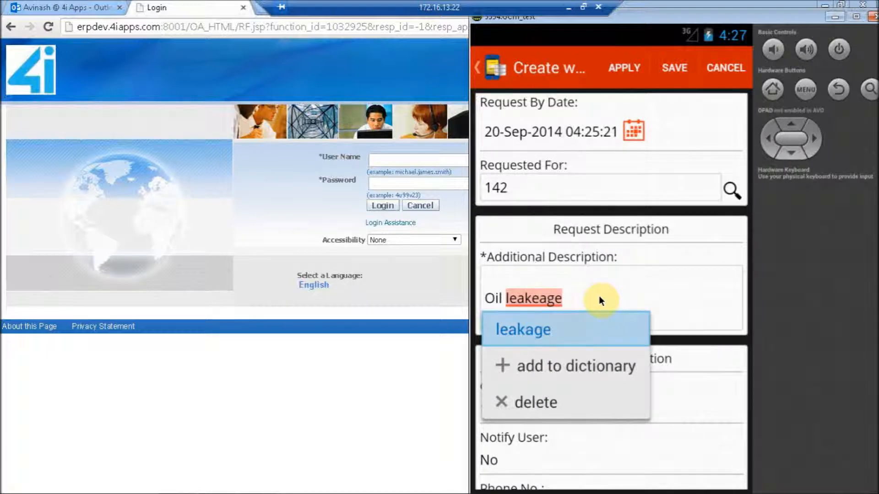
key("Down")
key("Down")
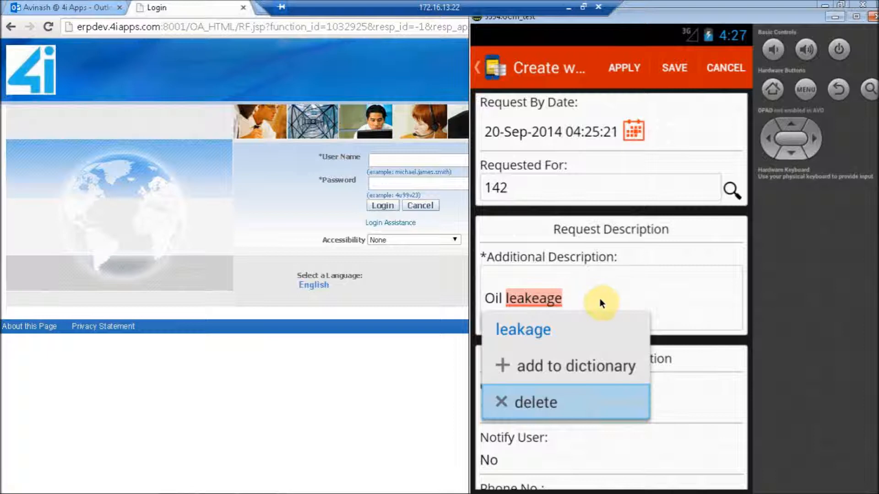
left_click(599, 294)
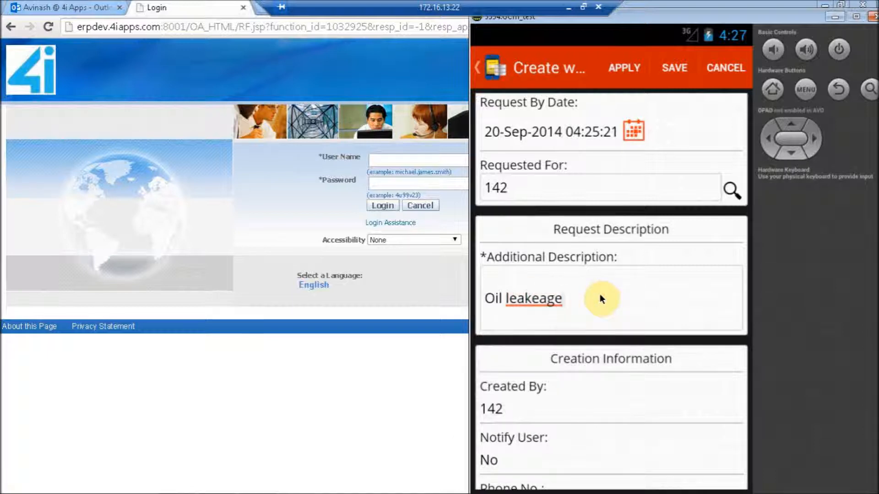
type("at bay1")
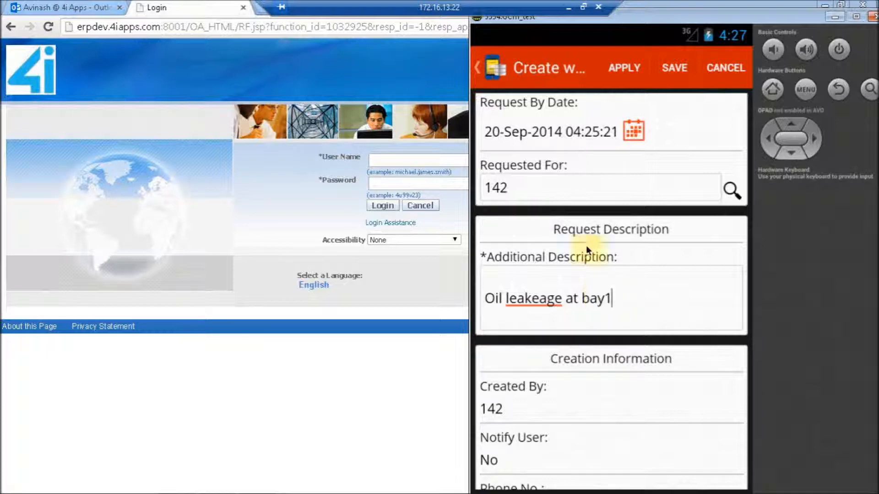
left_click(625, 67)
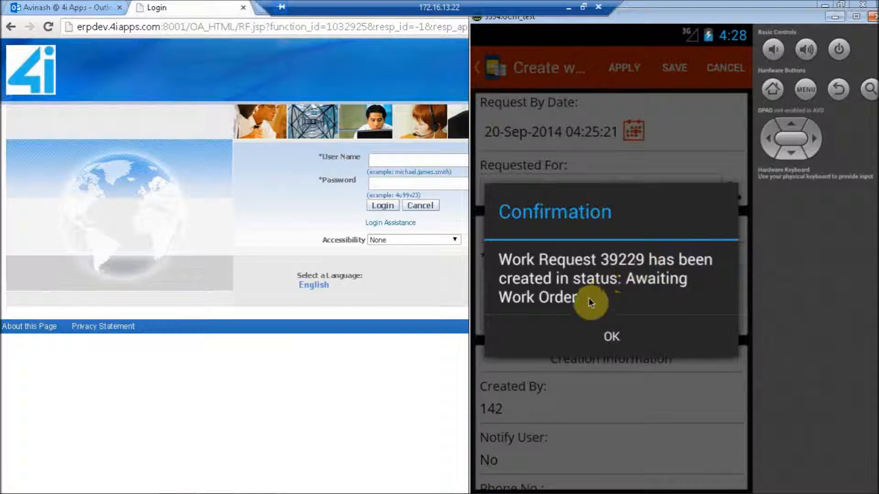
left_click(612, 340)
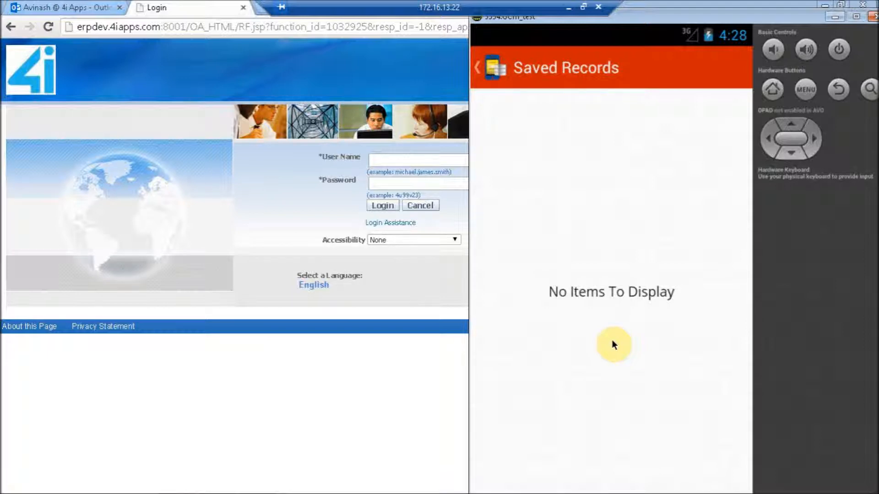
Switch to the Oracle login page, sign in with the username and account password, and decline saving the password in the browser
left_click(459, 160)
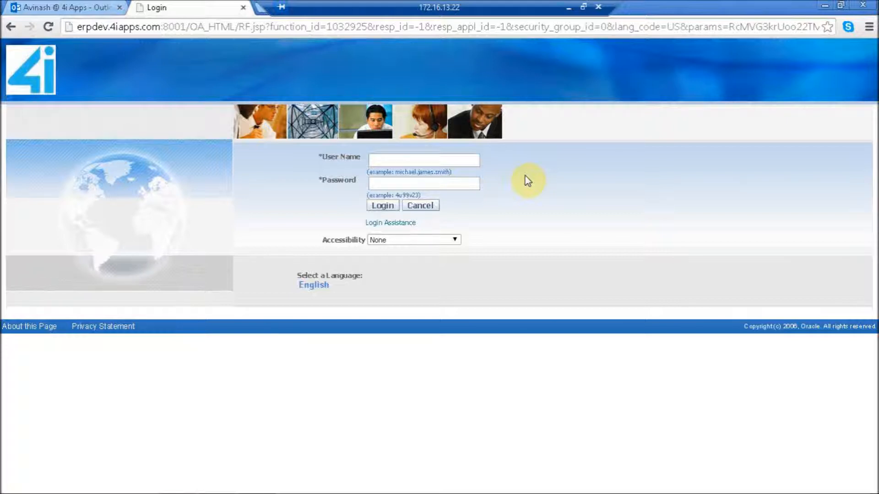
left_click(402, 161)
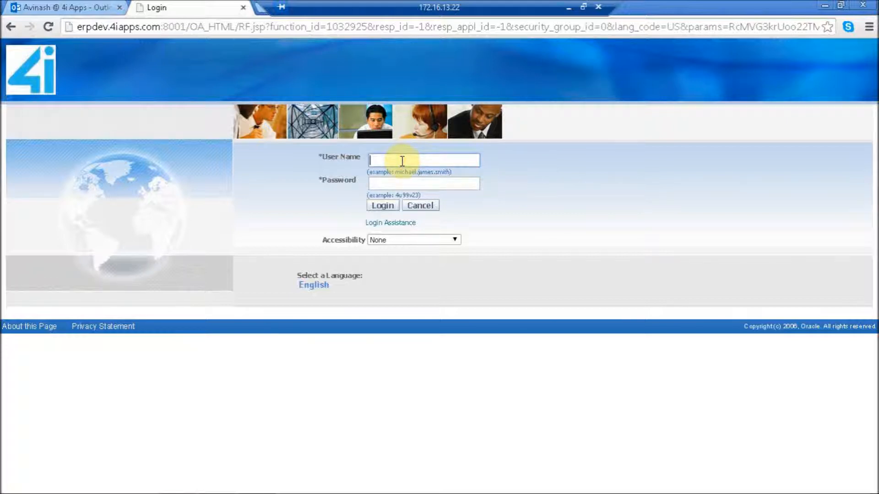
type("142")
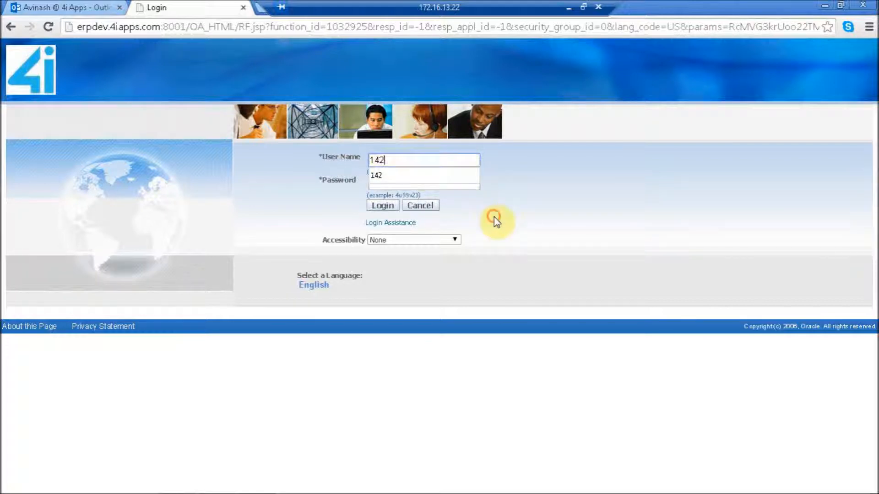
left_click(428, 182)
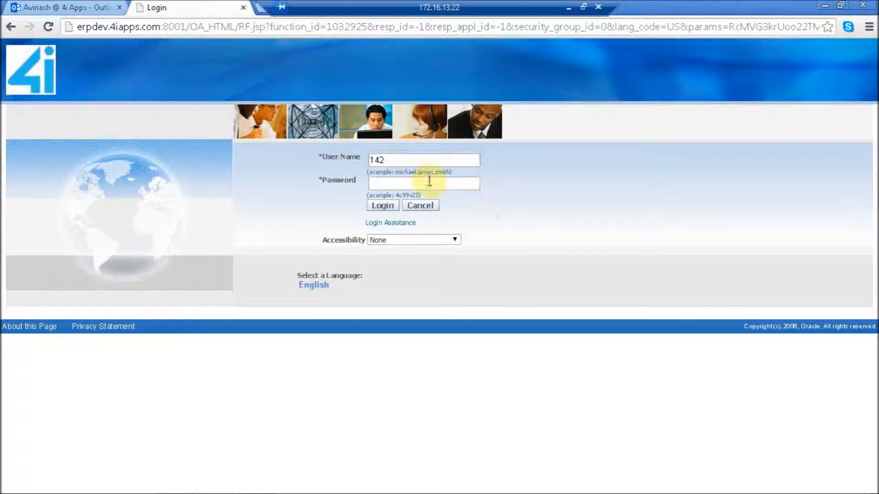
type("*******")
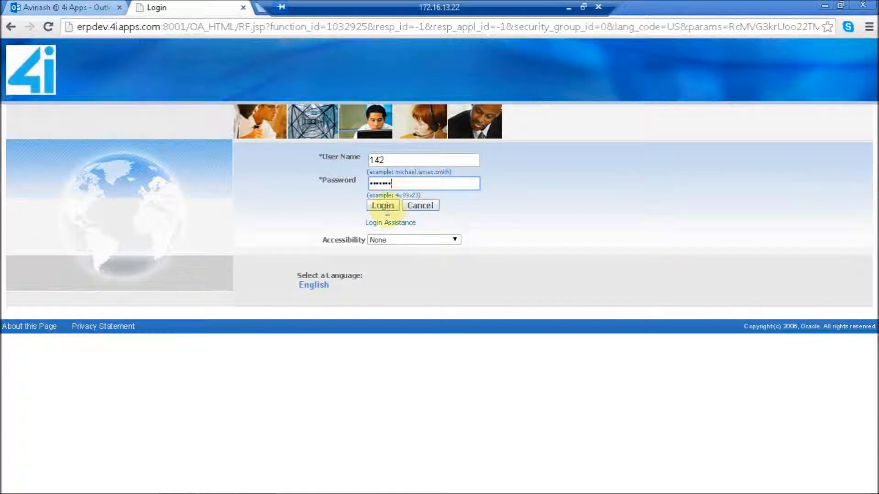
left_click(386, 207)
left_click(387, 207)
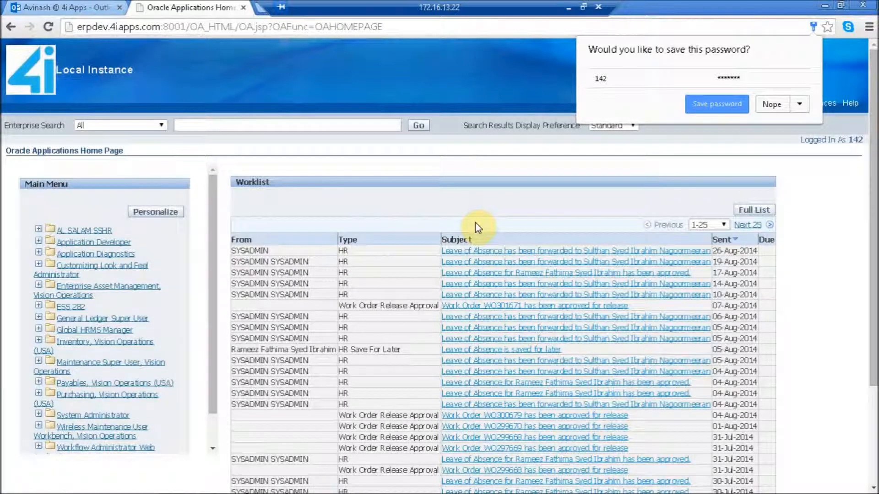
left_click(773, 105)
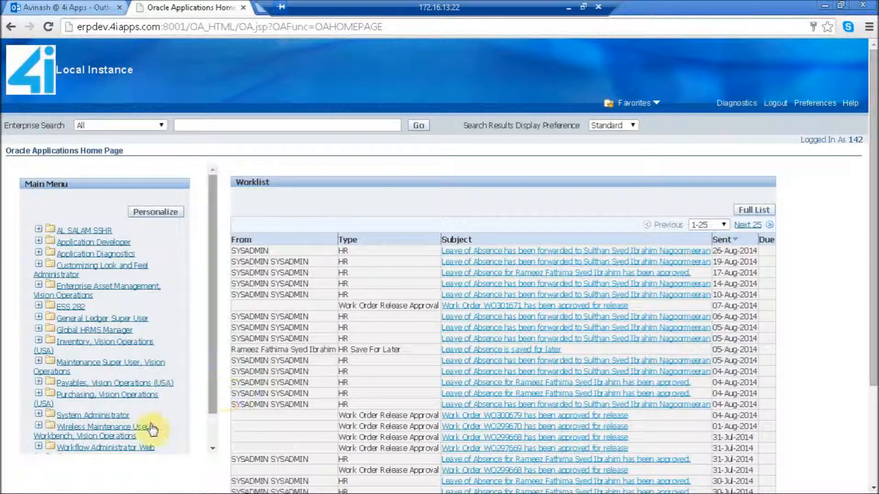
Open the Maintenance Super User, Vision Operations responsibility and go to the Requests page for work orders
left_click(143, 367)
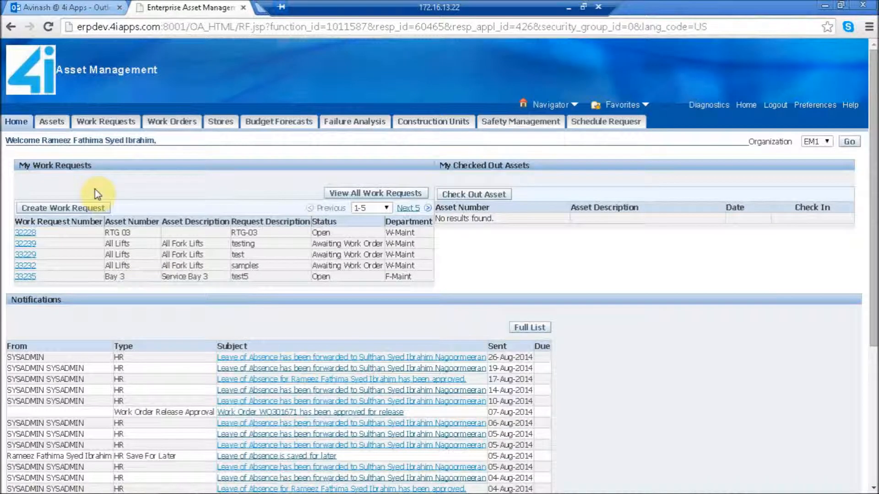
left_click(107, 124)
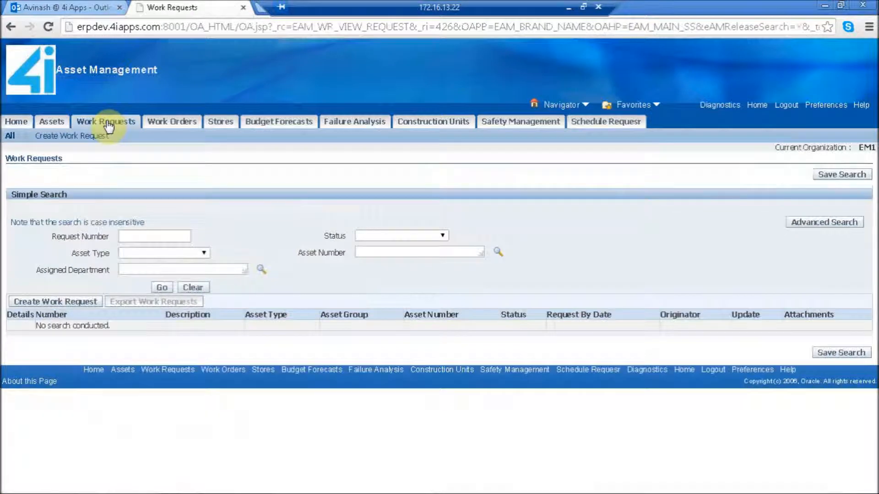
left_click(170, 128)
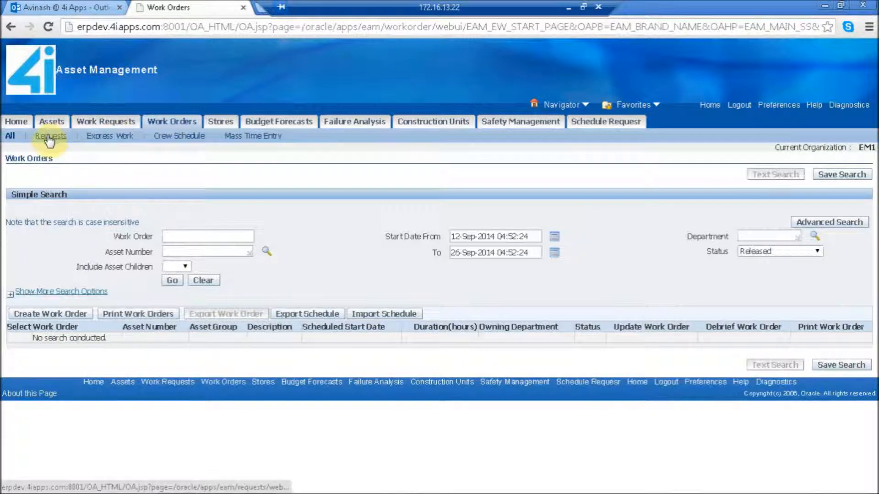
left_click(49, 136)
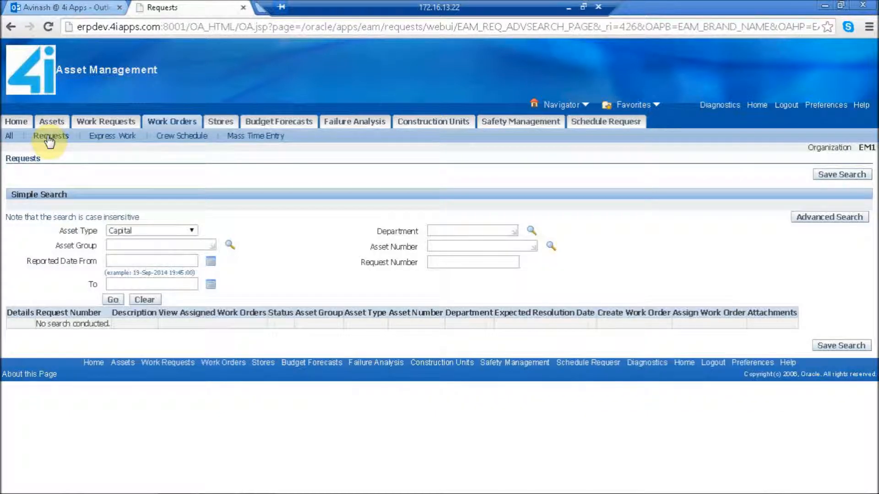
Clear the default search filters, search for request number 39228, and create a work order from it
left_click(145, 300)
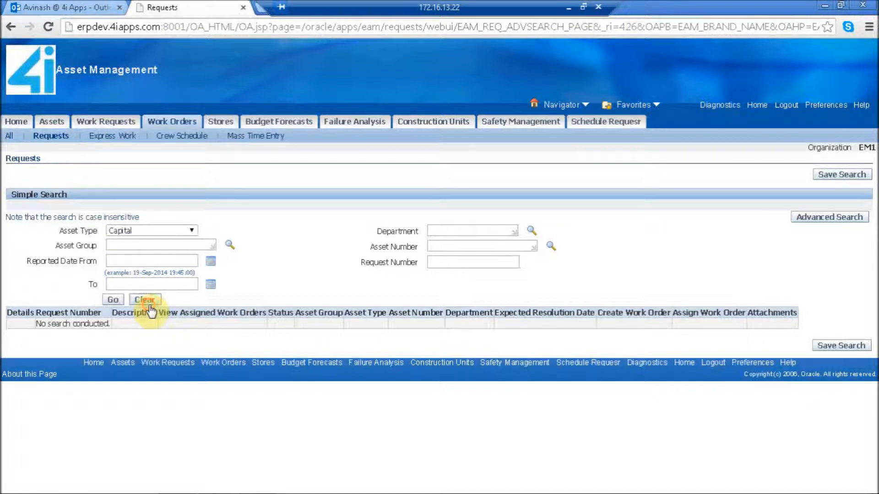
left_click(447, 261)
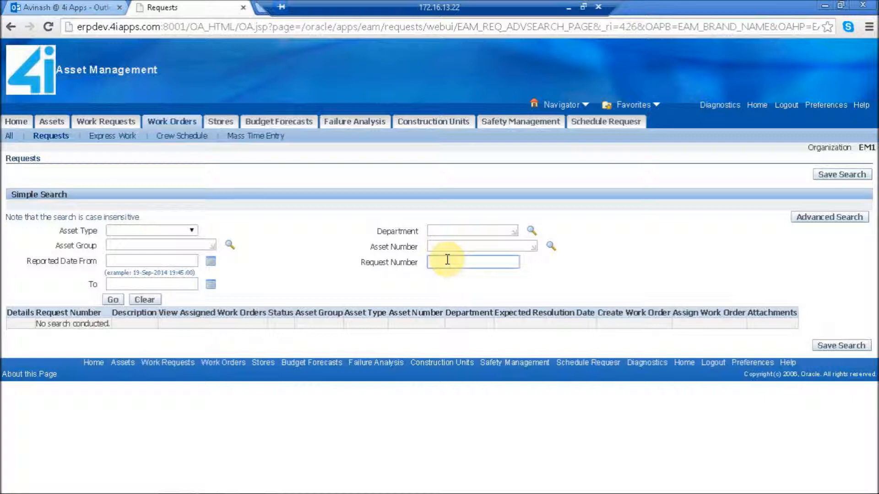
type("39228")
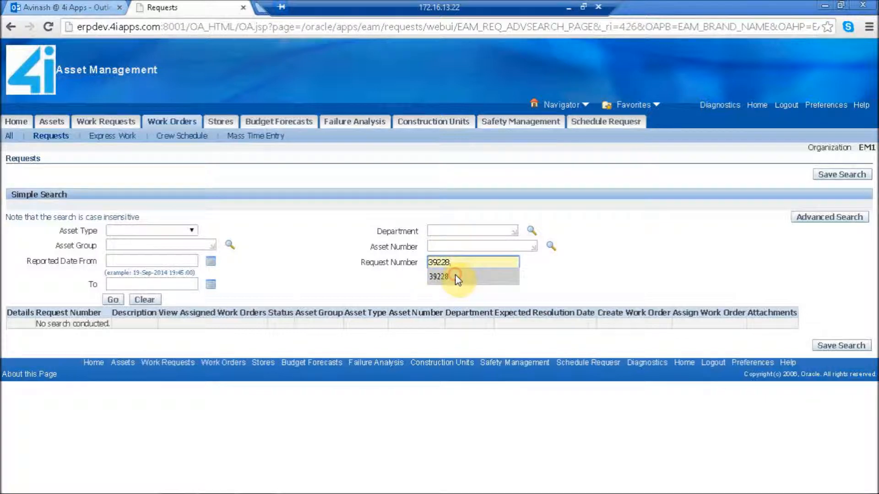
left_click(455, 276)
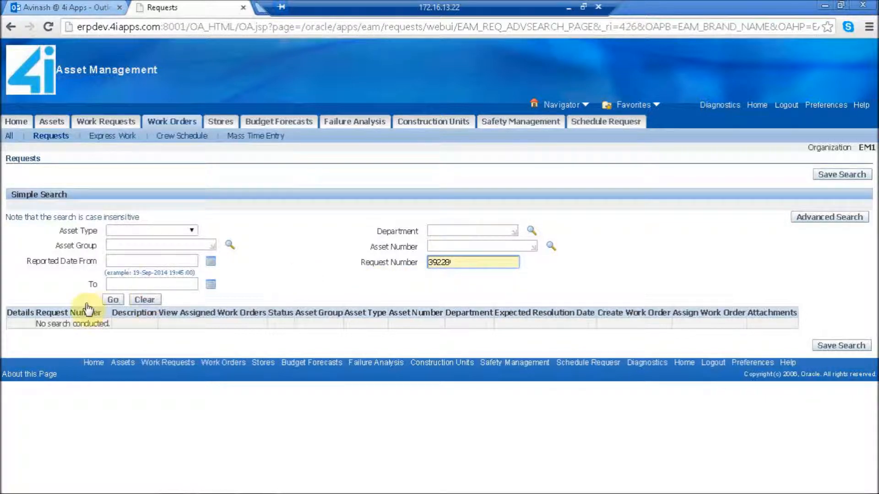
left_click(116, 300)
left_click(115, 299)
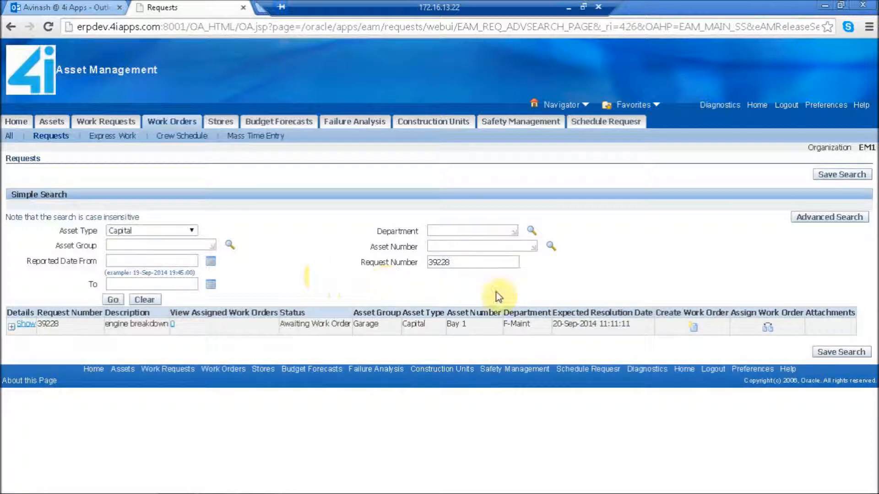
left_click(694, 328)
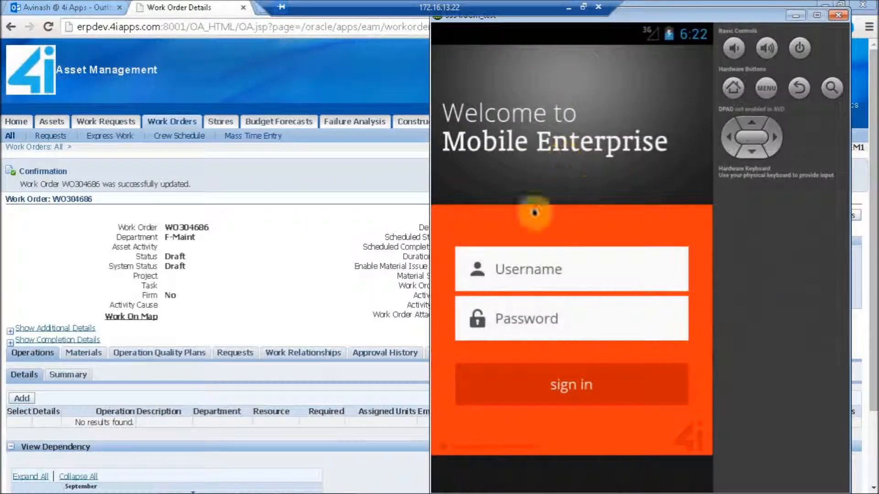
Switch to the Mobile Enterprise app and sign in with the username and account password
left_click(511, 273)
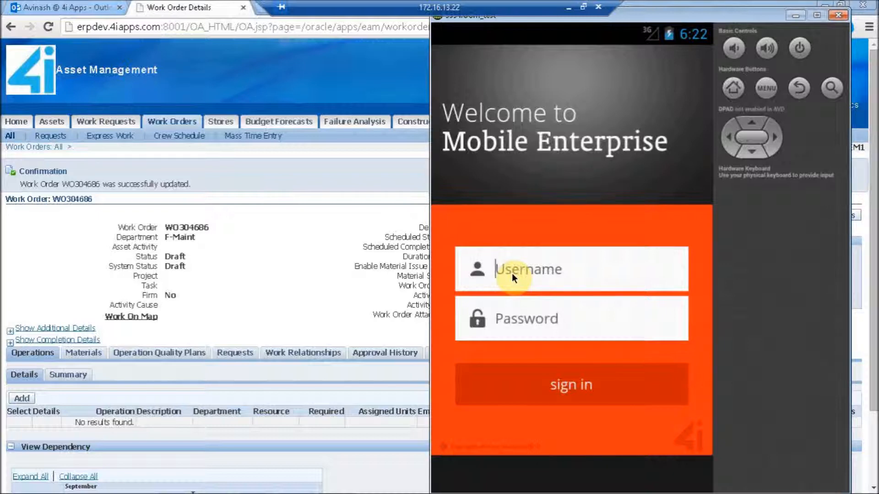
type("142")
left_click(513, 323)
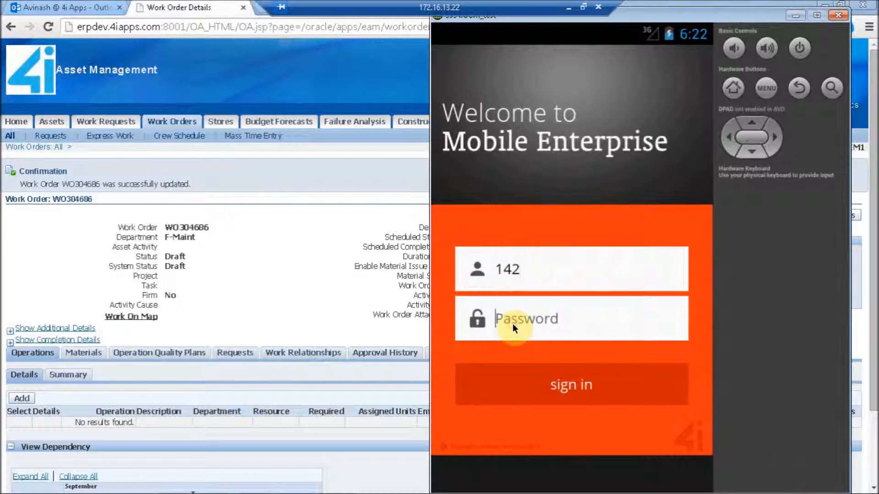
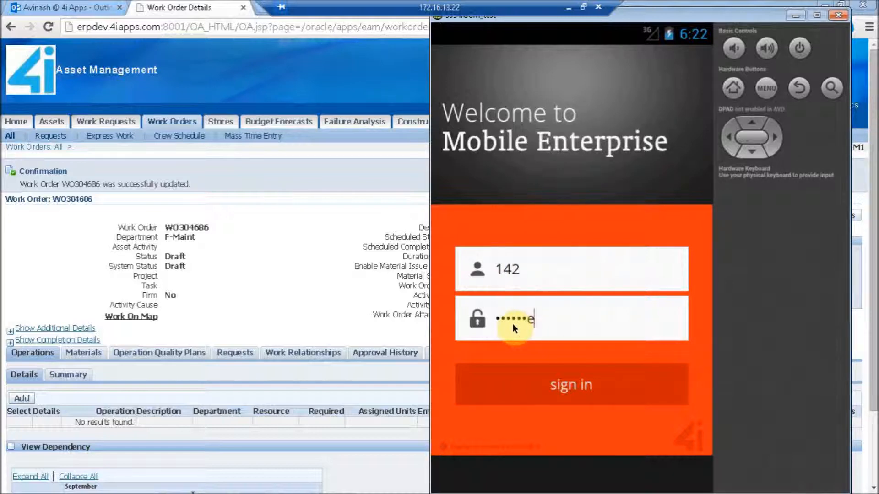
left_click(555, 388)
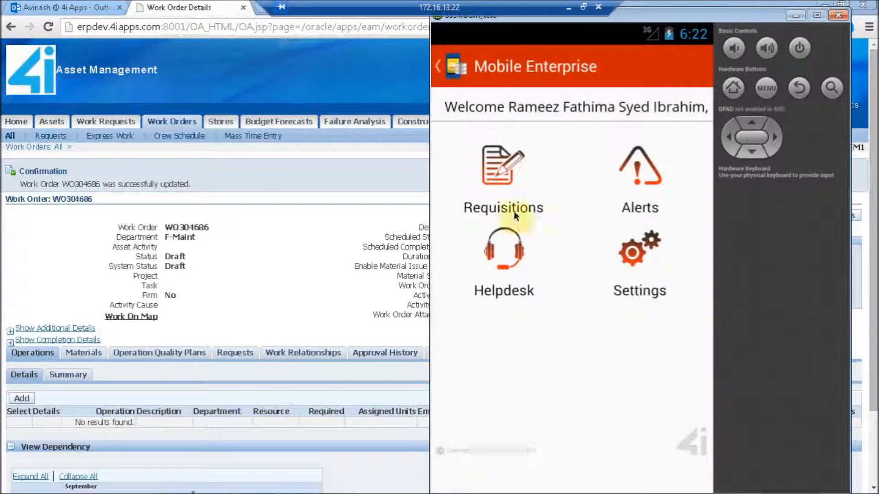
Open Work Orders from the requisitions and list the work orders of organization EM1
left_click(506, 187)
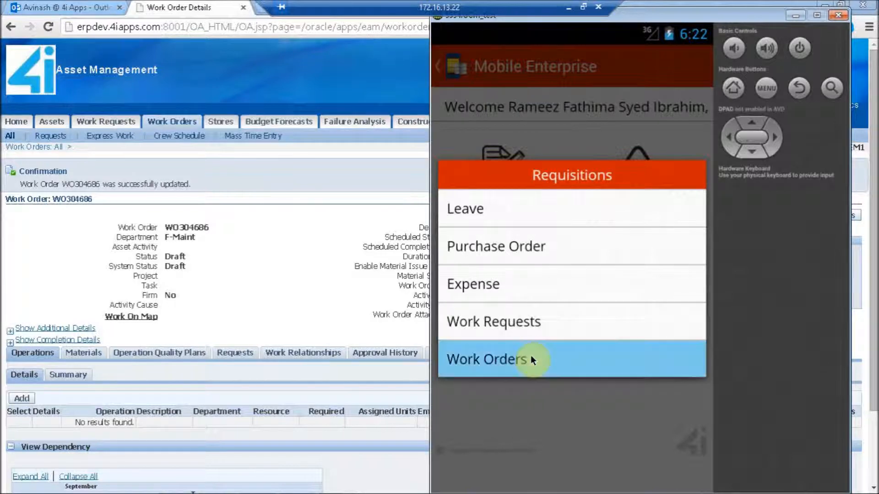
left_click(531, 359)
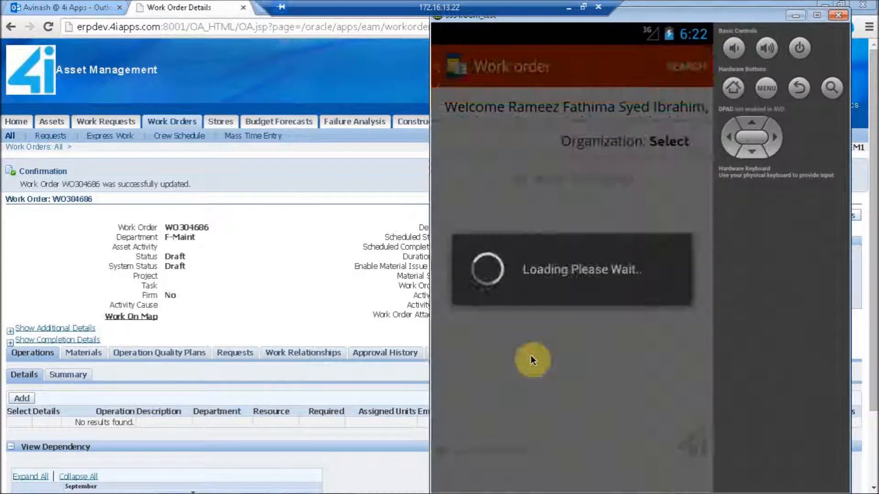
left_click(677, 141)
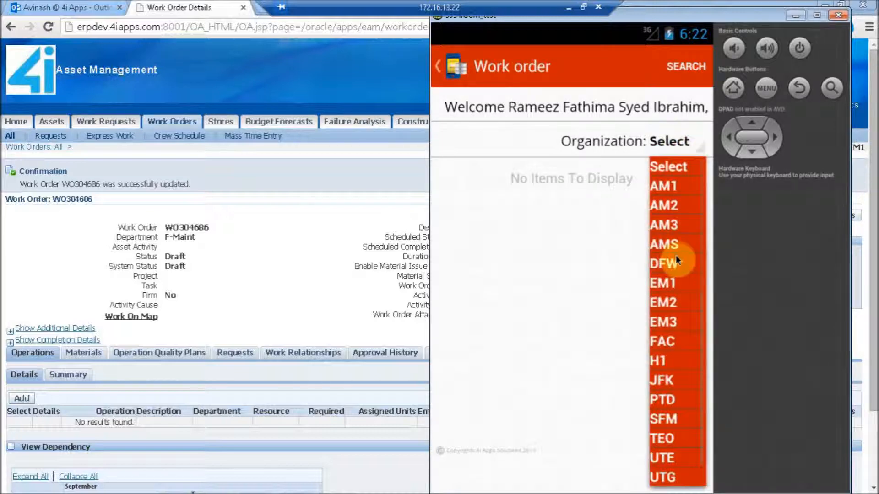
left_click(673, 289)
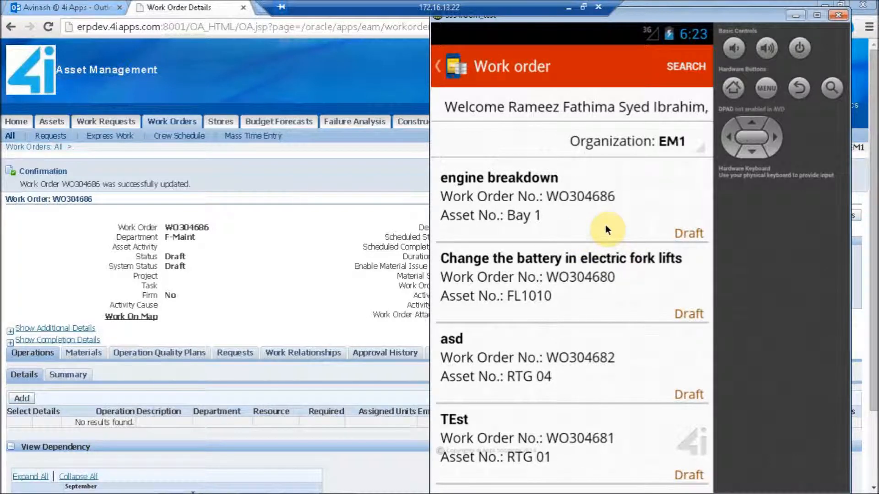
Review the engine breakdown work order's details, additional details, operations and materials, and return to the work order list
left_click(546, 194)
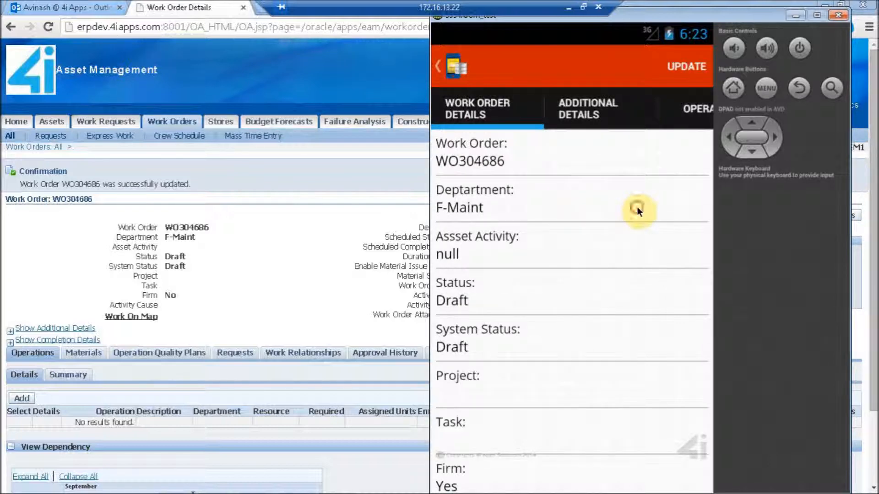
left_click_drag(635, 207, 418, 249)
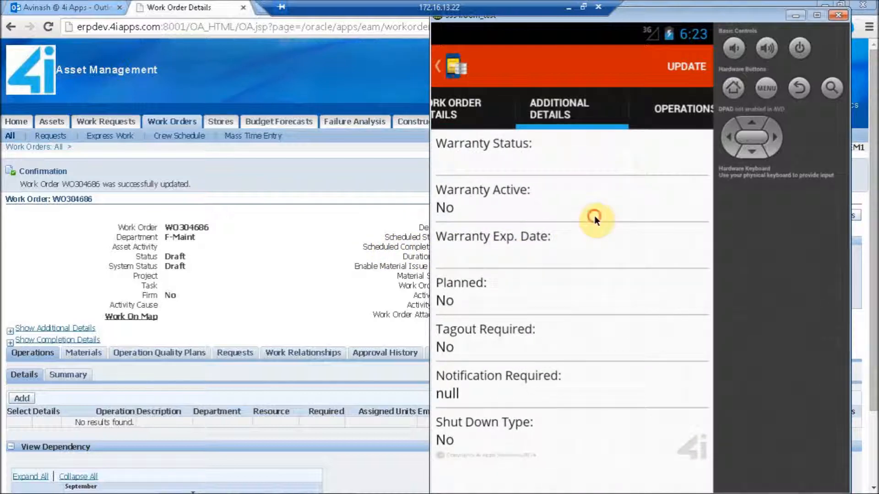
left_click_drag(595, 217, 373, 254)
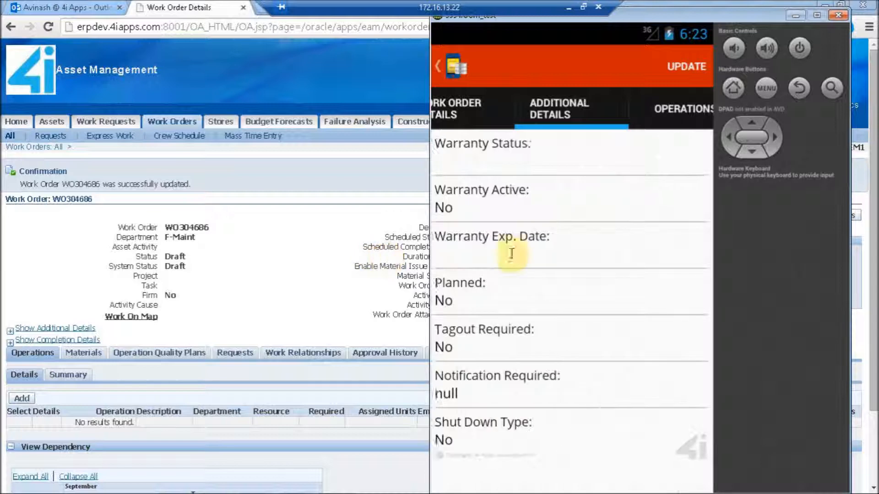
left_click_drag(660, 248, 365, 294)
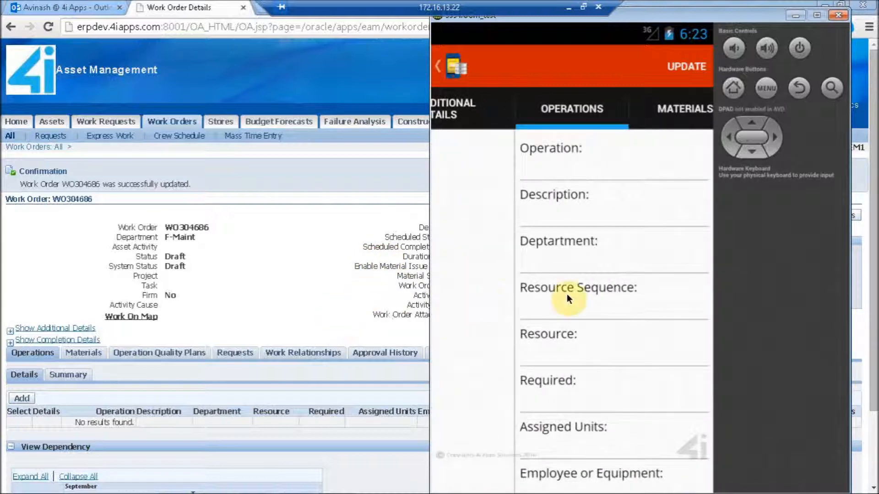
left_click_drag(691, 282, 402, 295)
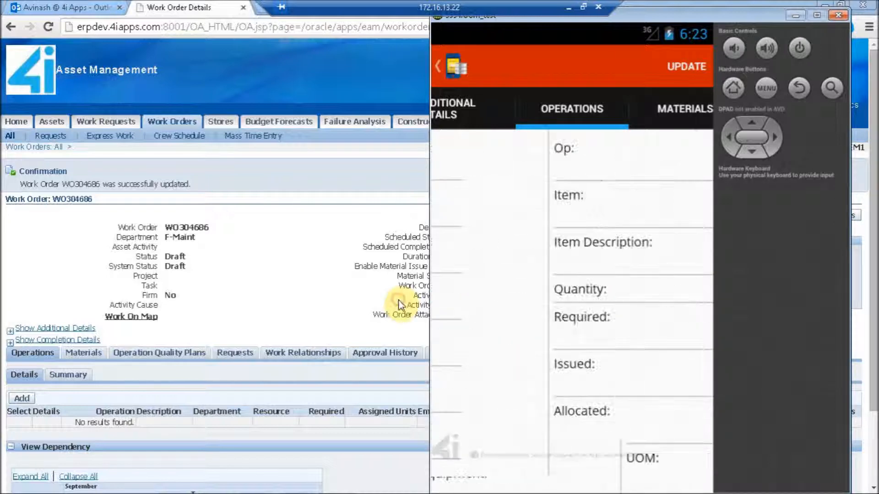
left_click(797, 85)
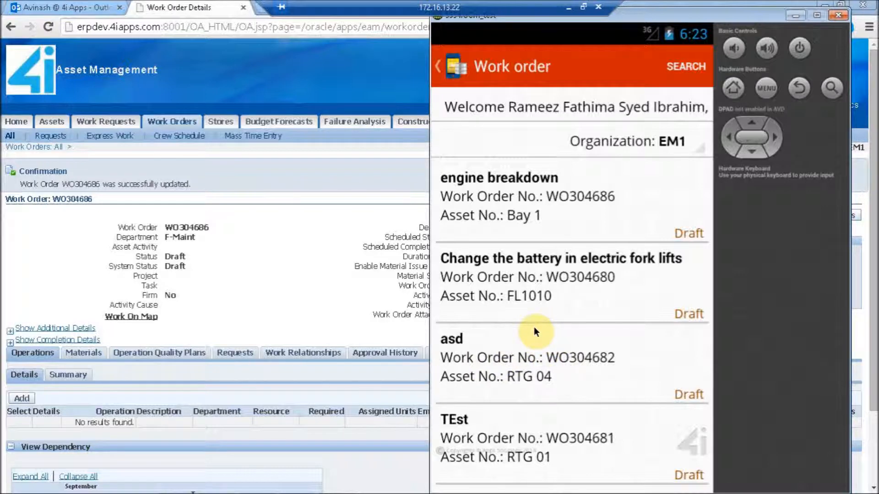
Open the asd work order for asset RTG 04 and review its work order details from department to activity source
left_click(523, 355)
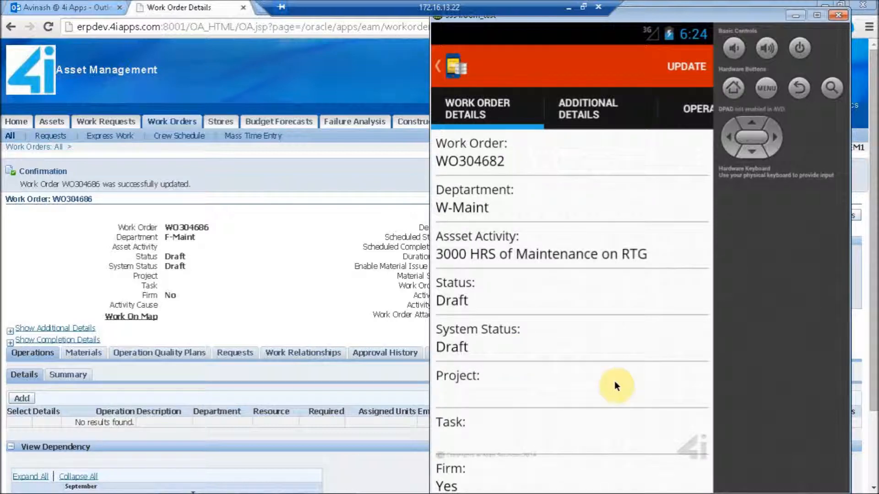
left_click_drag(608, 392, 606, 270)
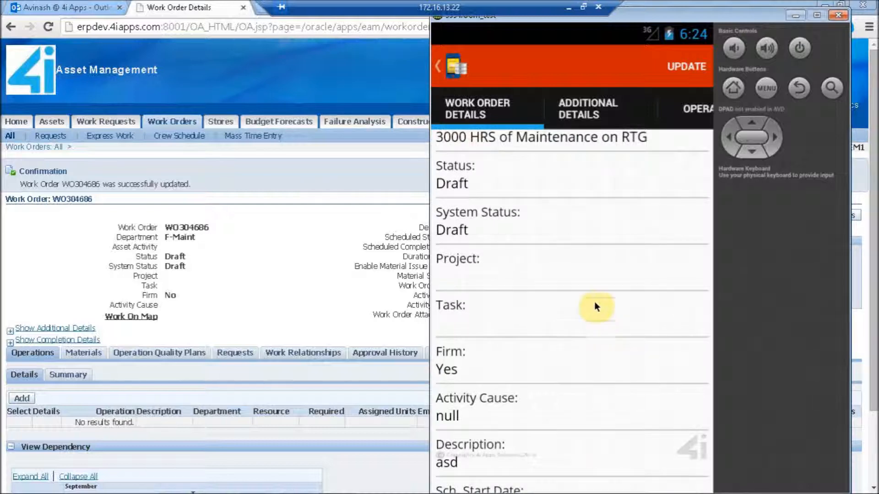
left_click_drag(613, 251, 393, 274)
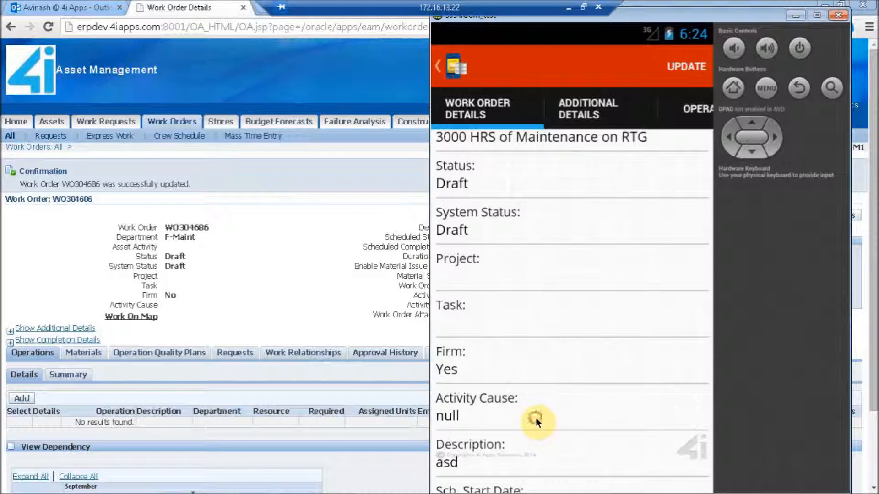
left_click_drag(535, 399, 539, 252)
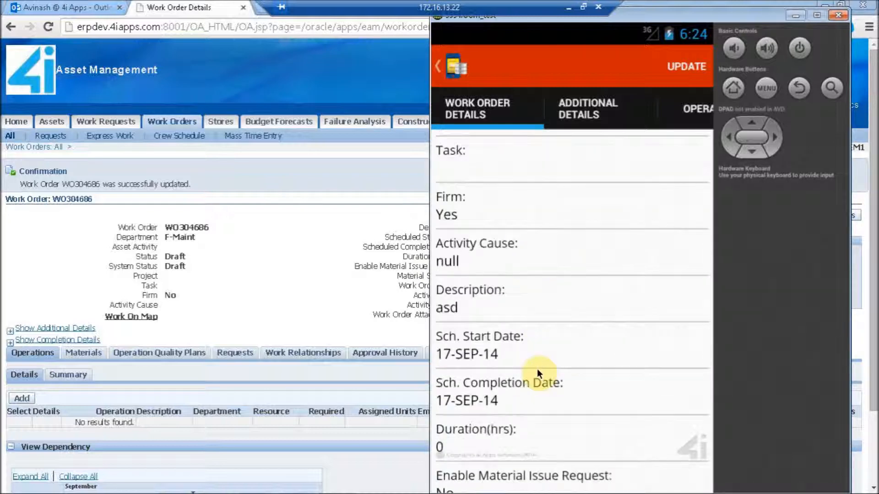
left_click_drag(536, 382, 544, 219)
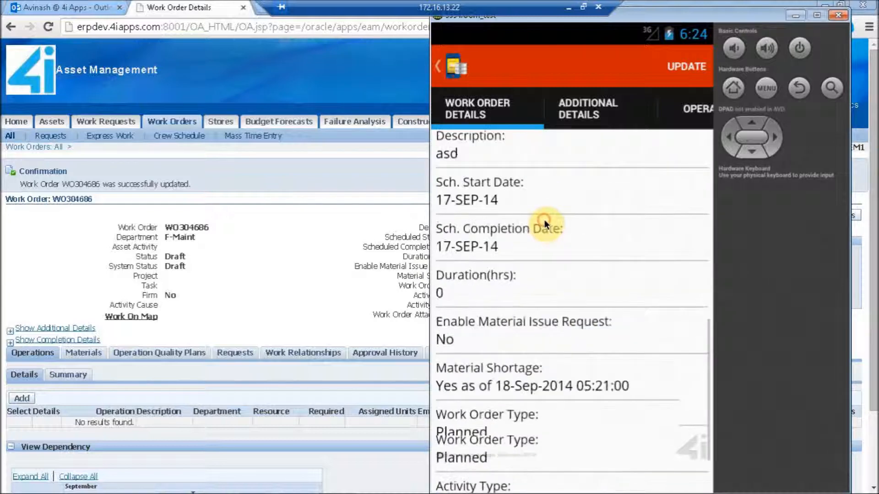
left_click_drag(526, 380, 545, 281)
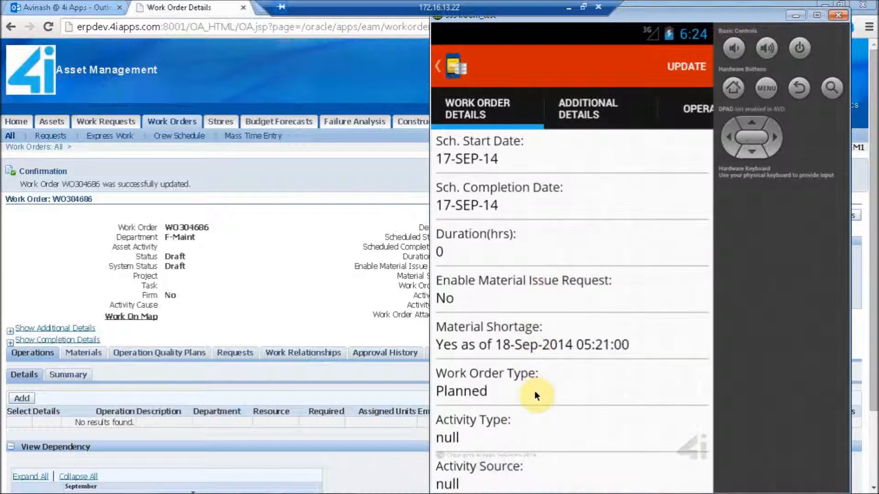
left_click_drag(534, 389, 536, 287)
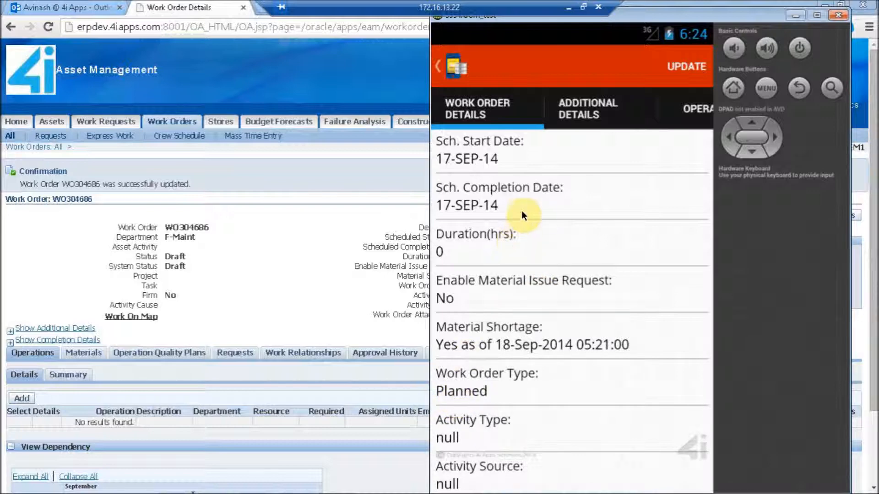
left_click_drag(521, 246, 520, 430)
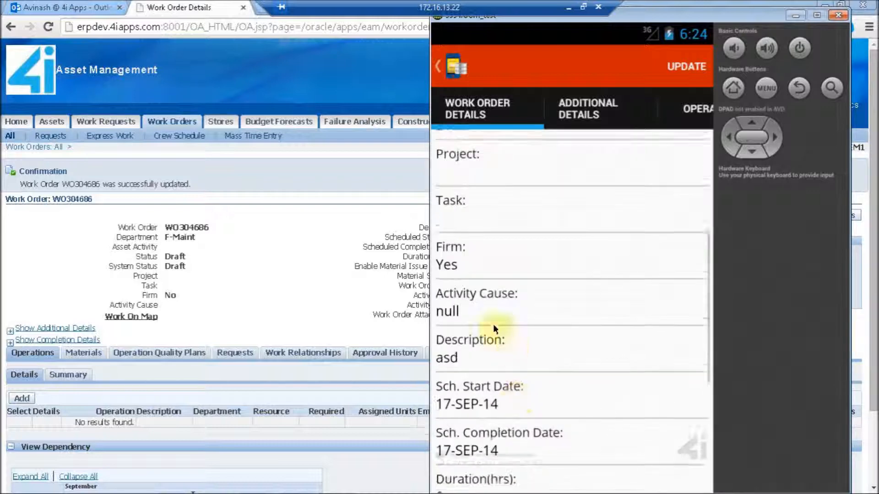
left_click_drag(491, 279, 493, 491)
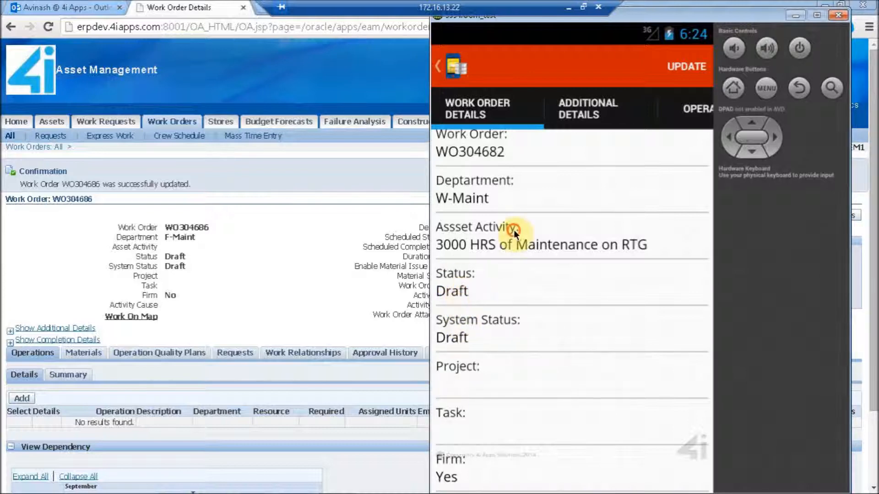
scroll(518, 342, "up", 1)
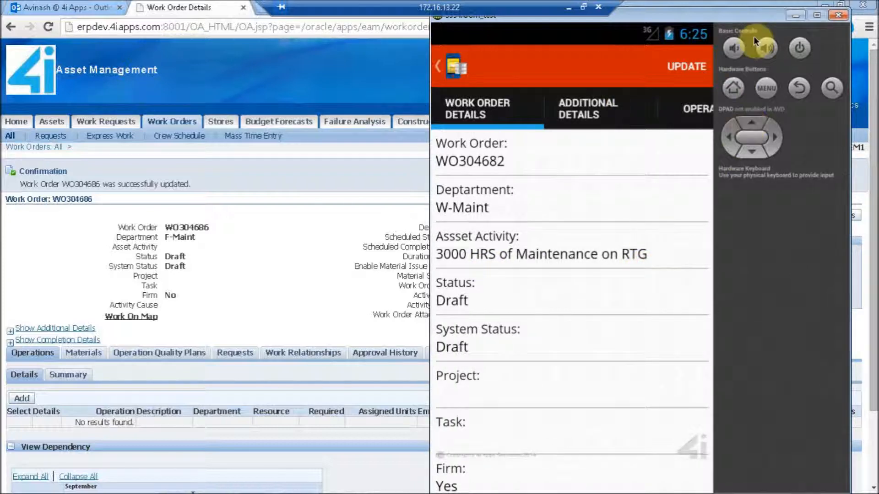
Open the asd work order for updating and set its status to On Hold
left_click(689, 77)
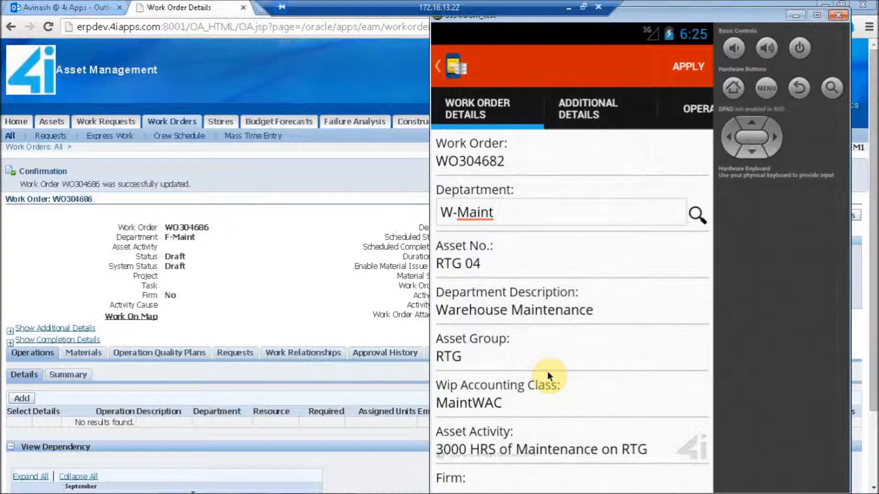
left_click_drag(553, 413, 553, 309)
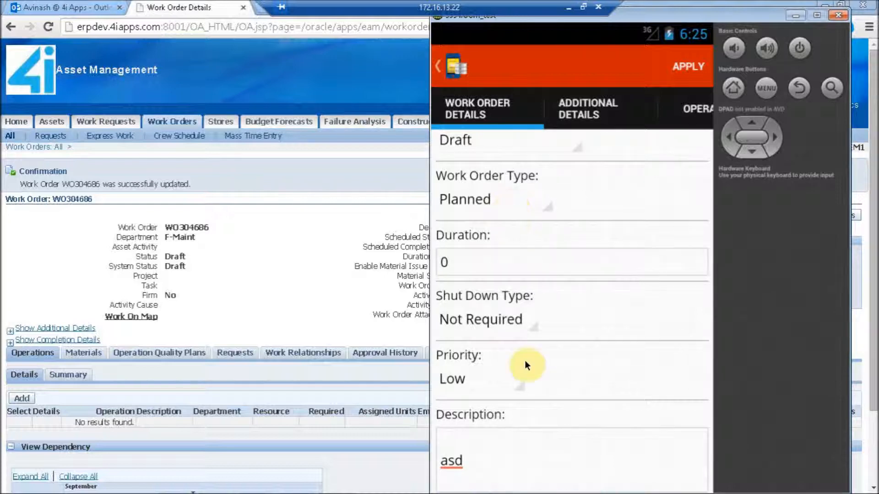
left_click(545, 188)
left_click_drag(545, 186, 550, 343)
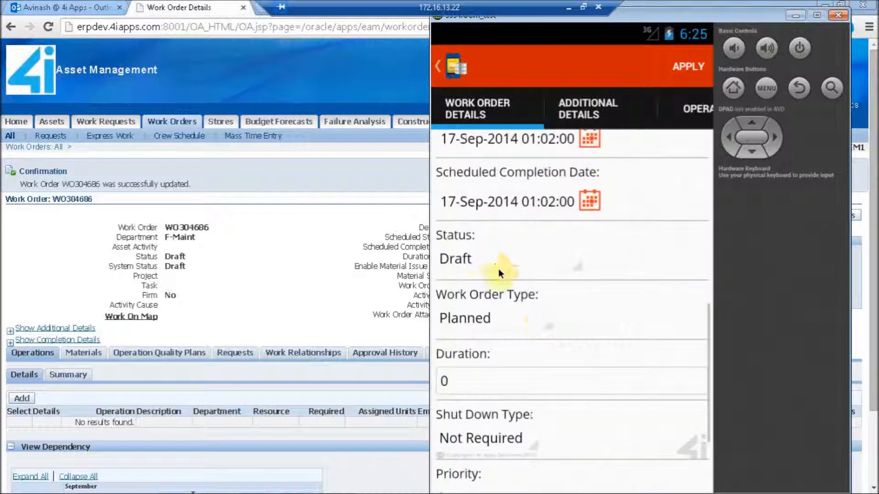
left_click(490, 256)
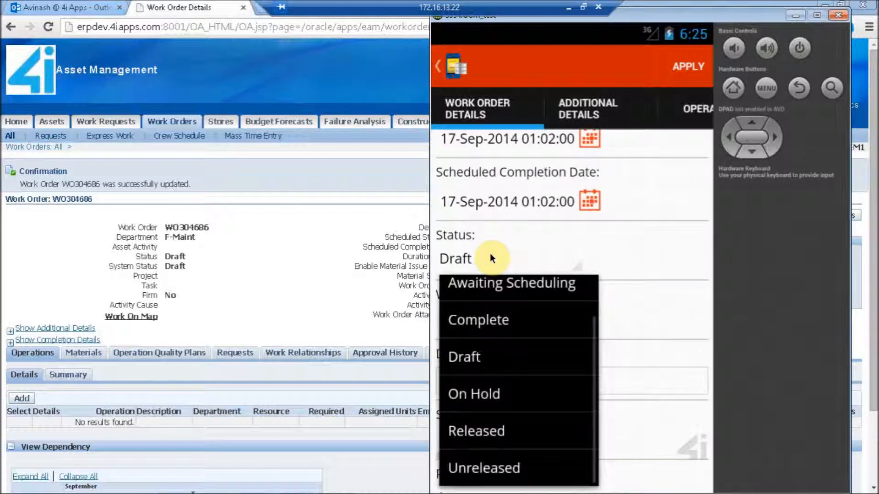
left_click(510, 395)
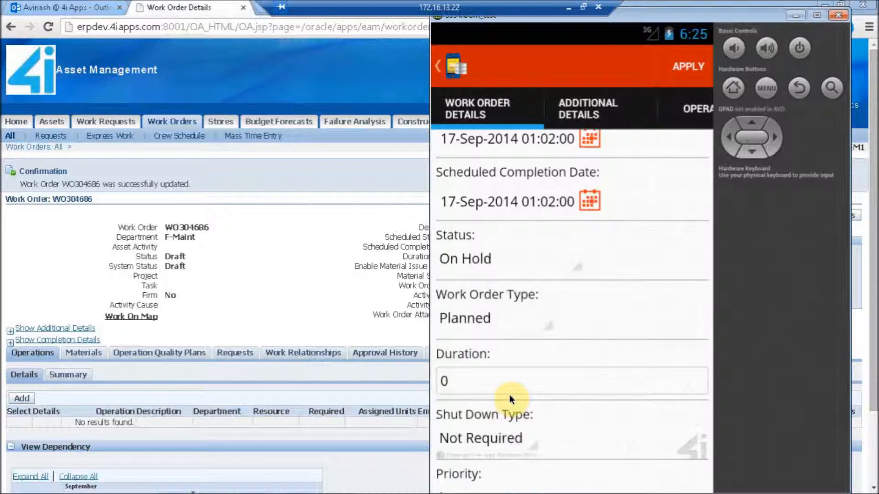
In the additional details, set the warranty status to Claim Eligible and the activity type to Inspection
left_click(692, 272)
left_click_drag(692, 273, 402, 349)
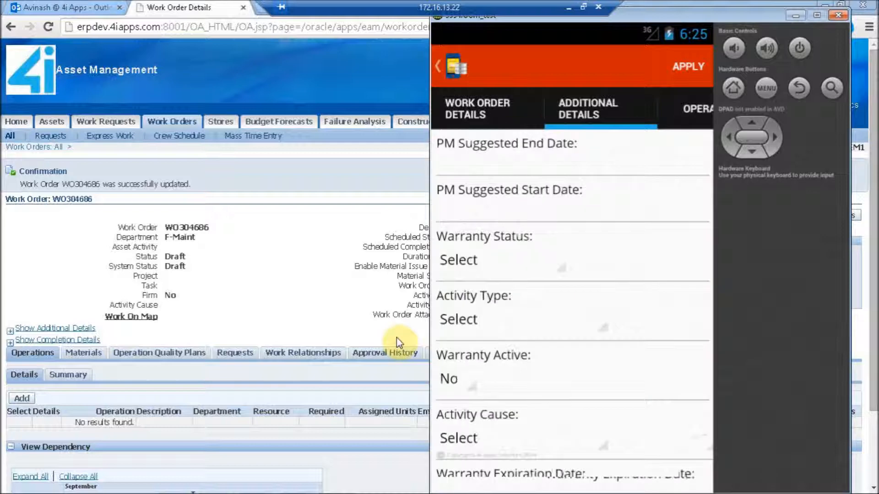
left_click(474, 264)
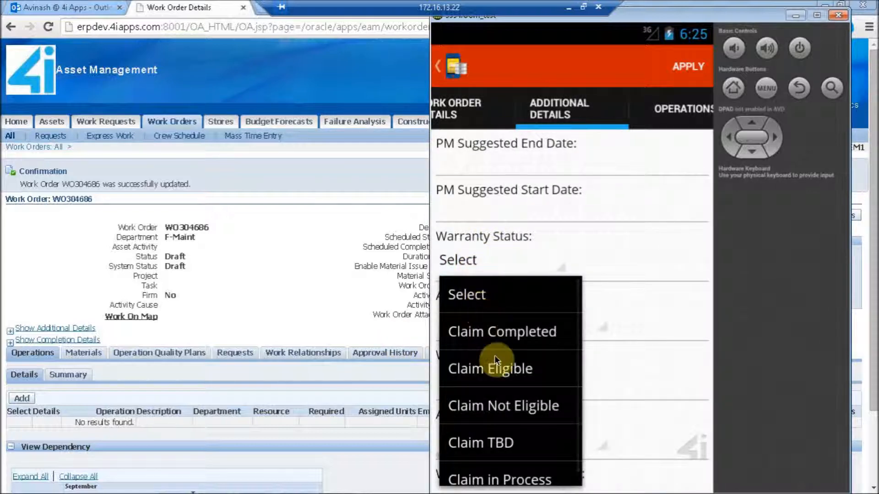
left_click(499, 366)
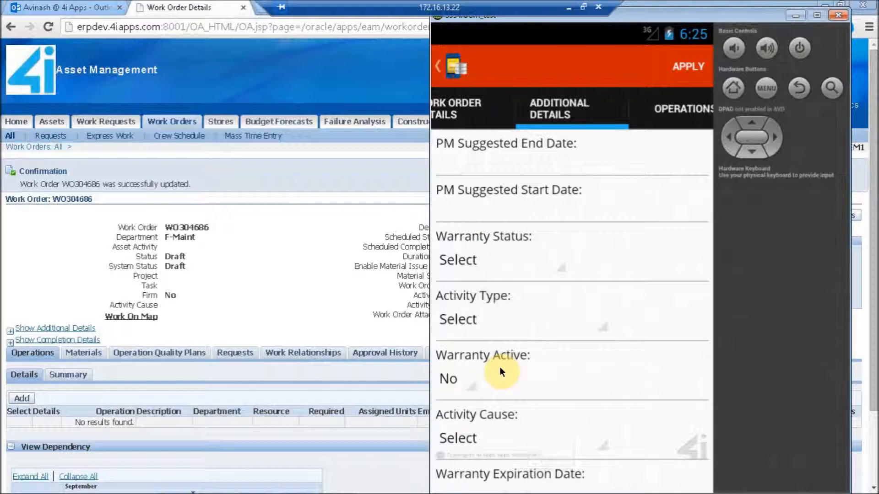
left_click(492, 317)
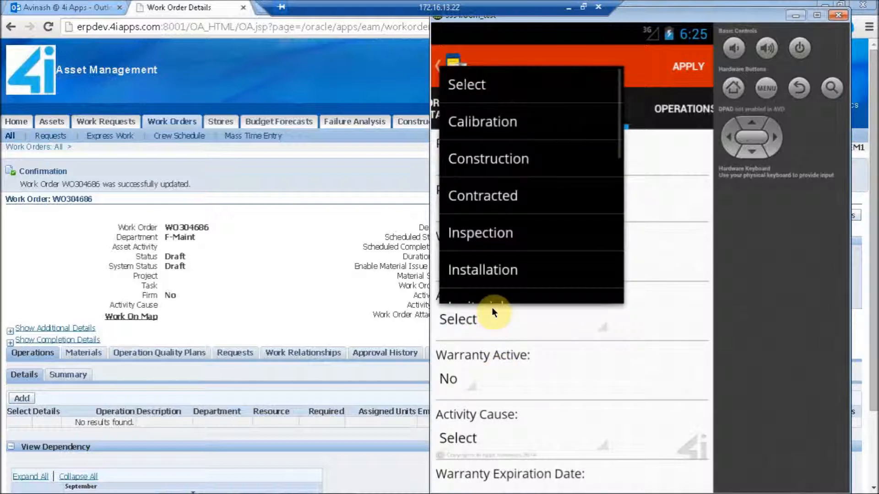
left_click(502, 239)
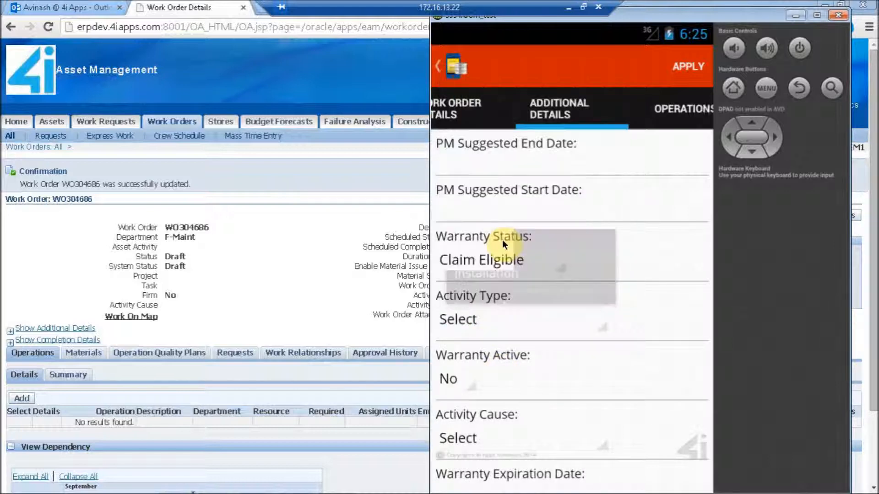
Set the activity cause to Preventive and the activity source to Regulatory in the additional details
left_click(466, 441)
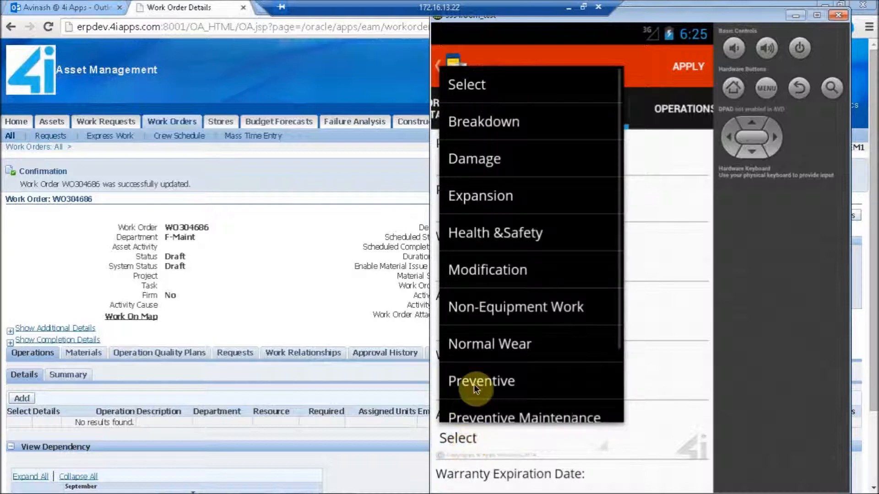
left_click(481, 380)
left_click(520, 427)
left_click_drag(520, 423, 549, 202)
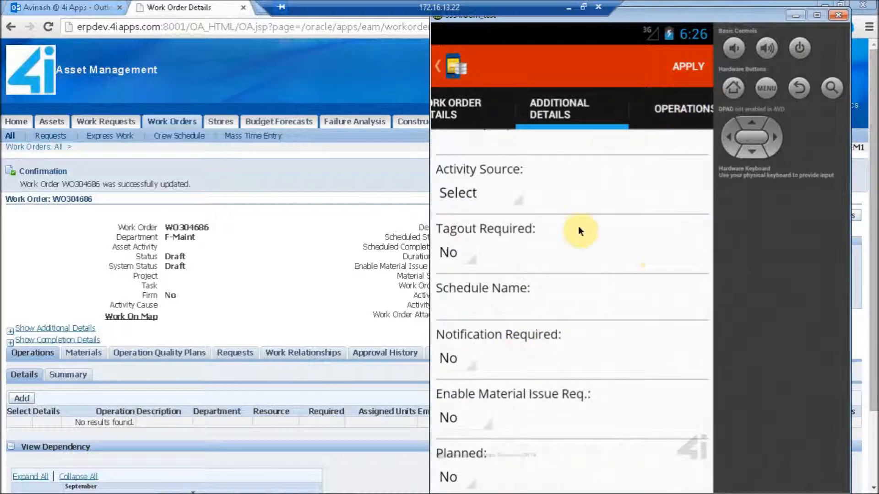
left_click(463, 194)
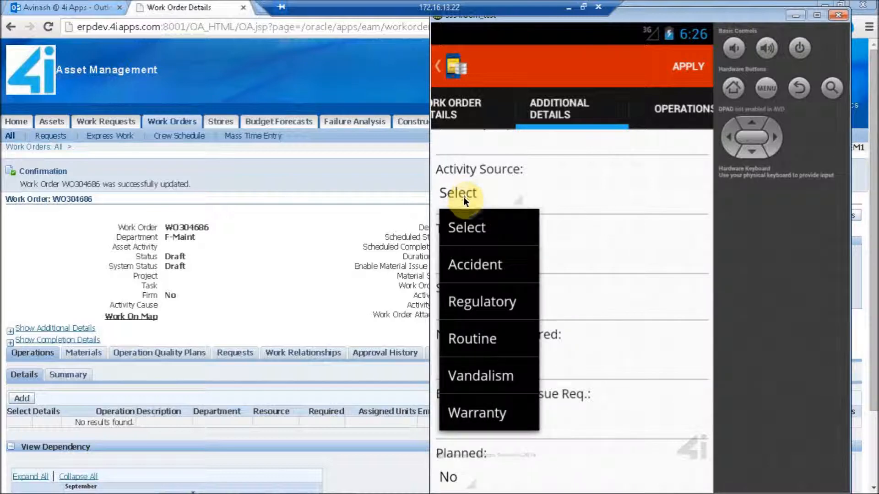
left_click(493, 302)
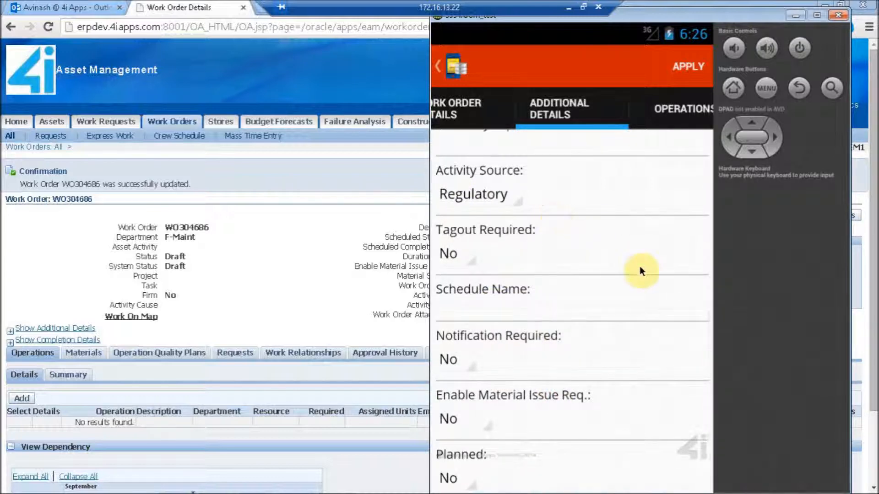
In the operations, set the required value of the Remove Old Battery operation (Item3) to 0.2
left_click_drag(553, 288, 420, 309)
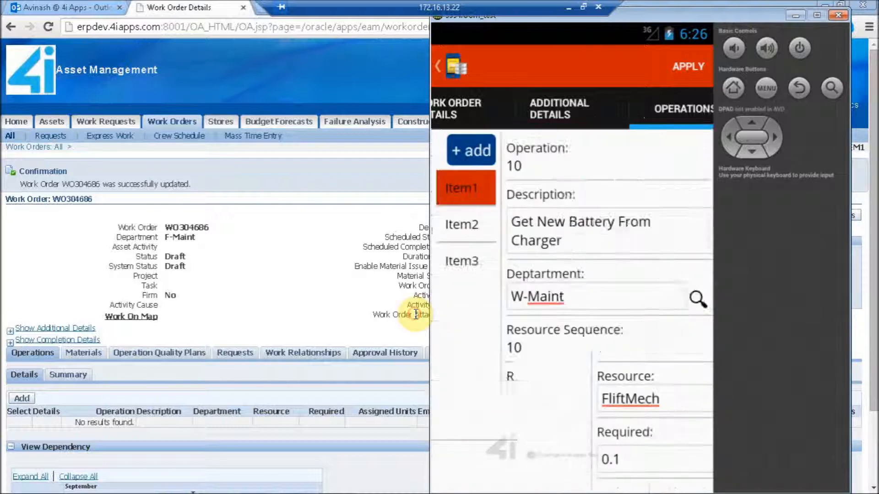
left_click(469, 259)
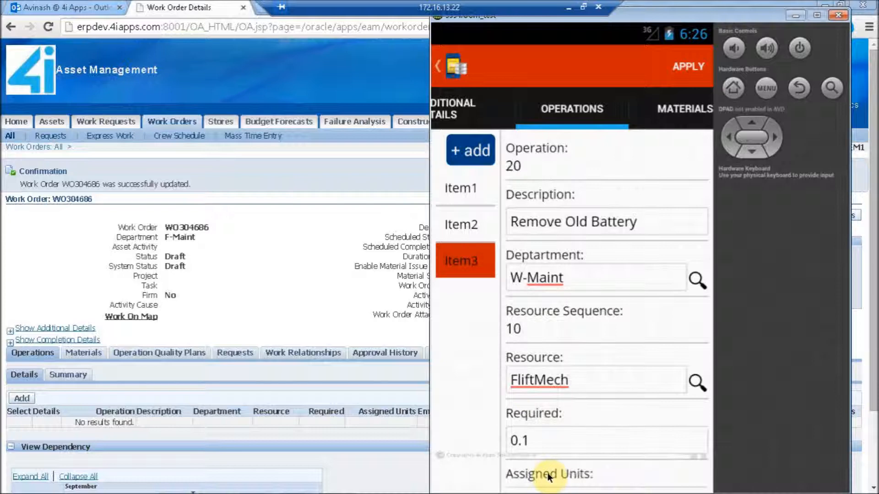
left_click(550, 444)
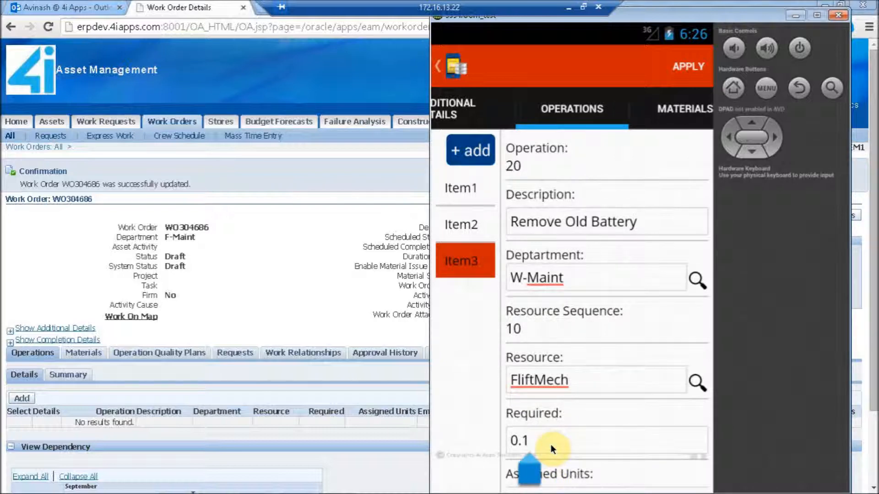
key("BackSpace")
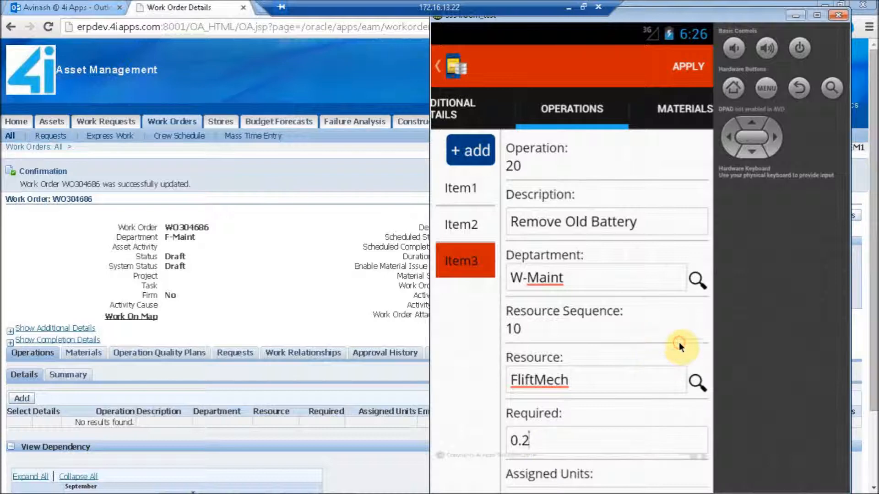
In the materials, set the Shop Rags quantity to 1, then apply the work order update
left_click_drag(509, 360, 469, 359)
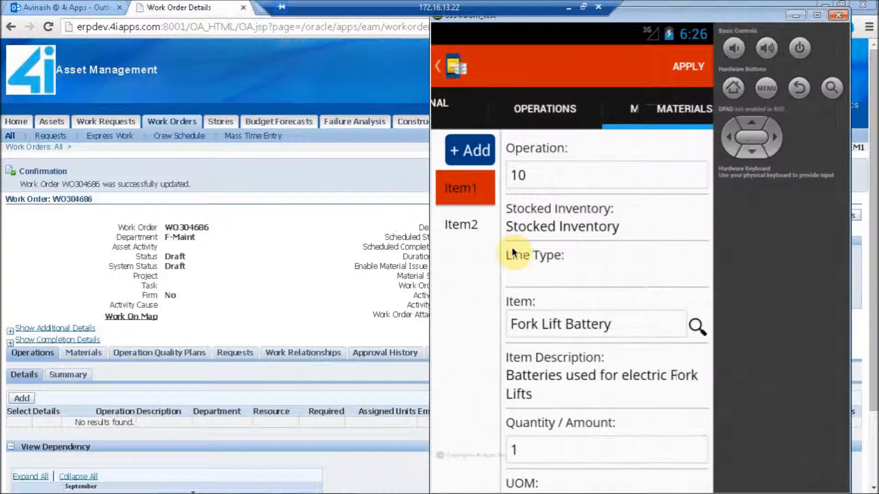
left_click(473, 226)
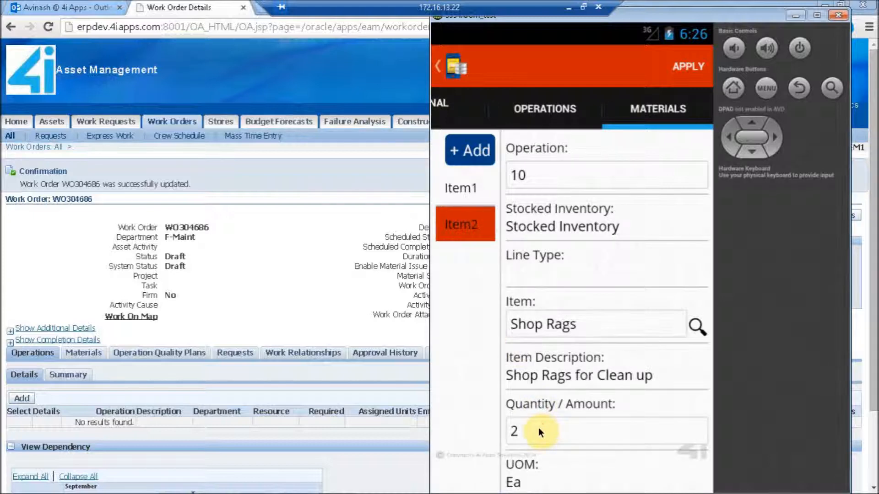
left_click(538, 427)
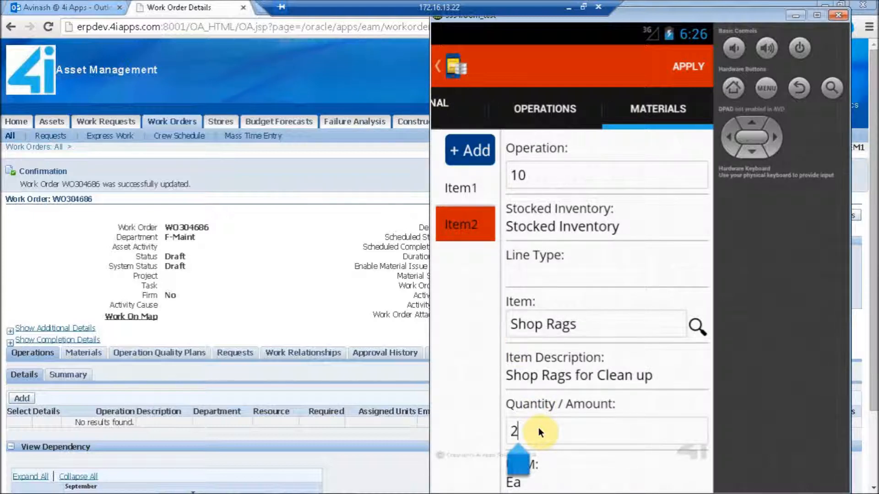
key("BackSpace")
type("1")
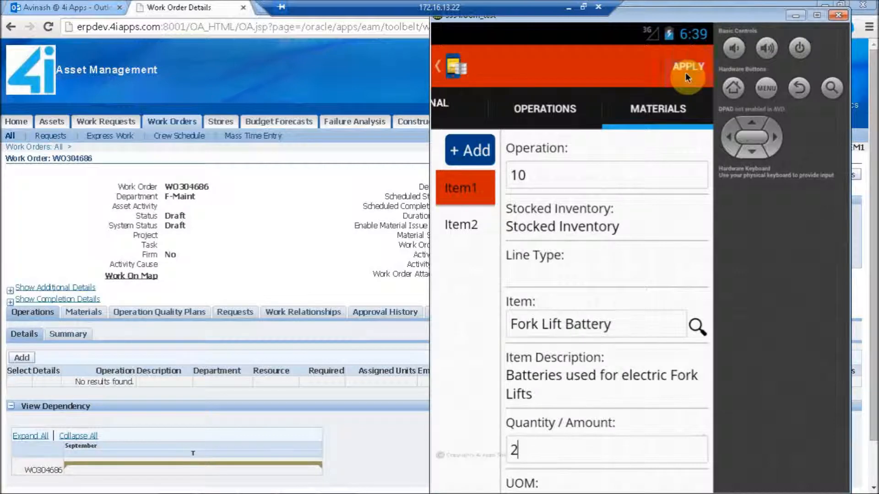
left_click(685, 72)
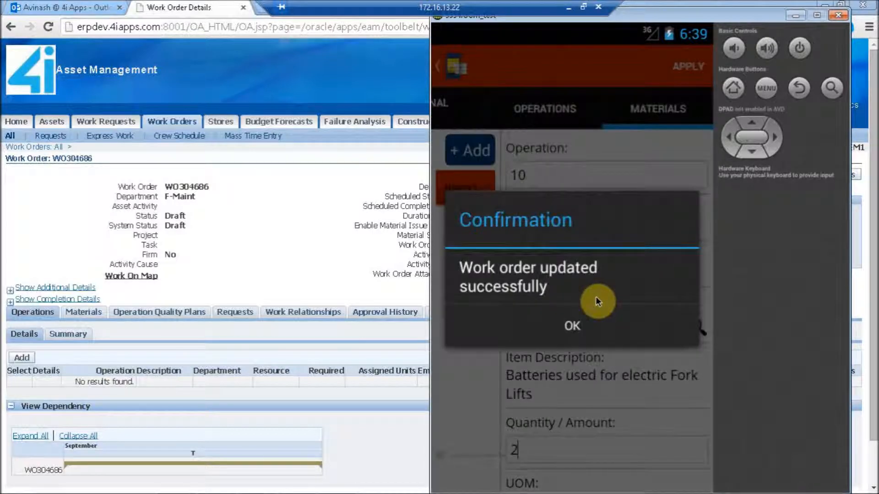
left_click(581, 331)
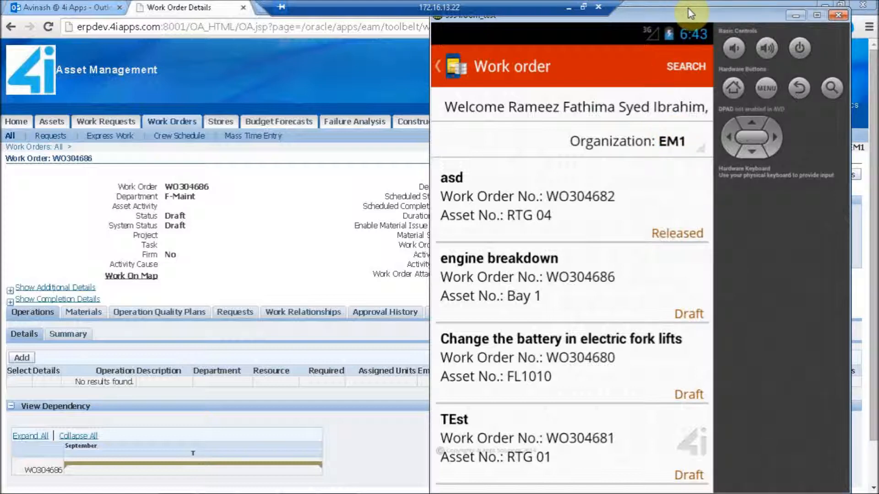
Search the work orders by status On Hold and return to the work order list
left_click(681, 67)
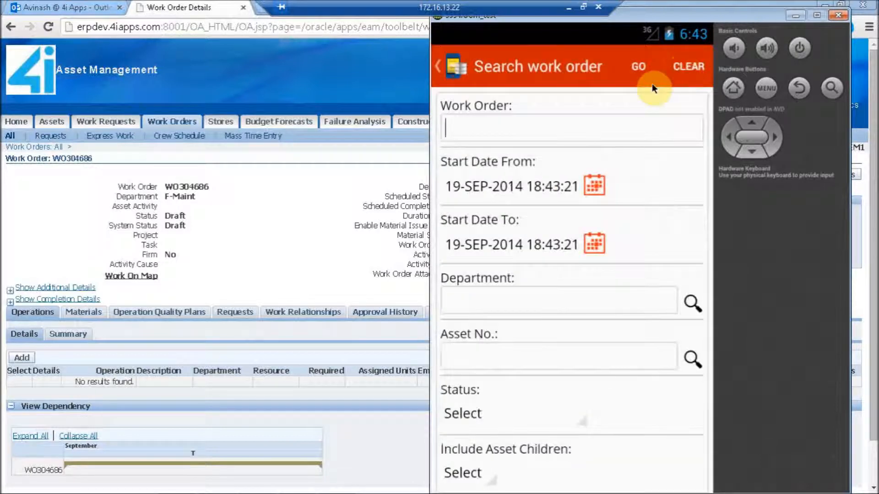
left_click(468, 415)
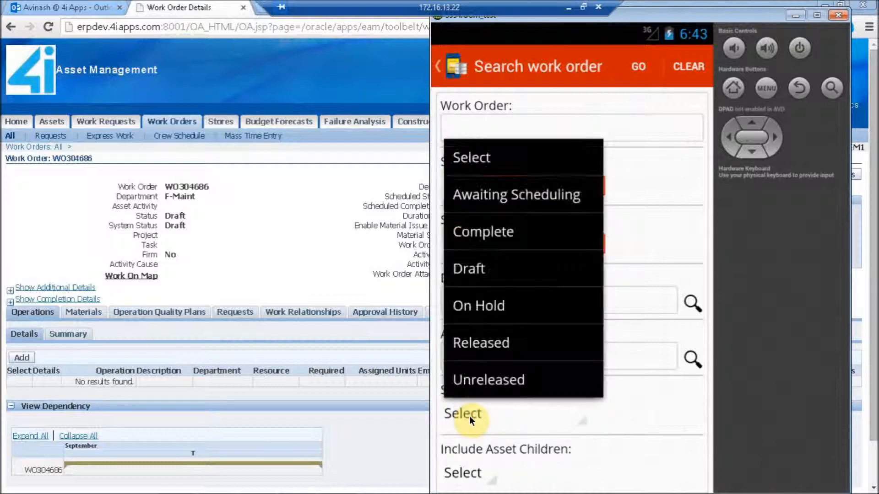
left_click(494, 315)
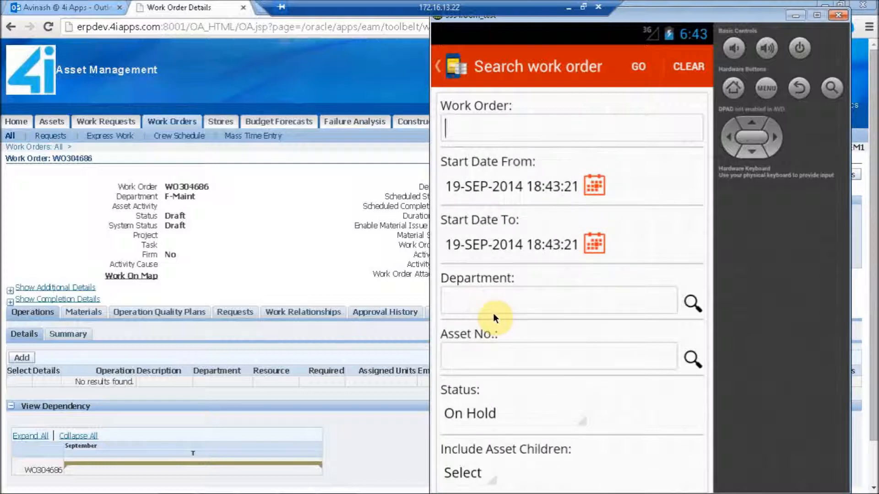
left_click(639, 68)
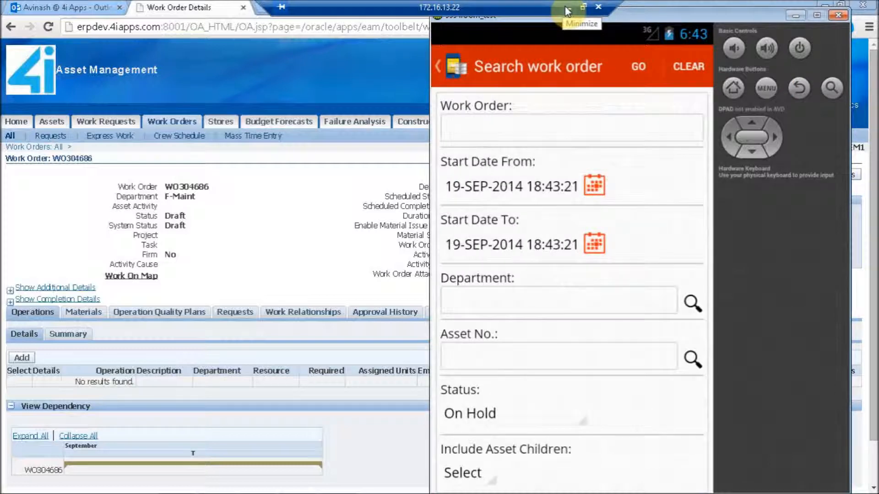
left_click(798, 94)
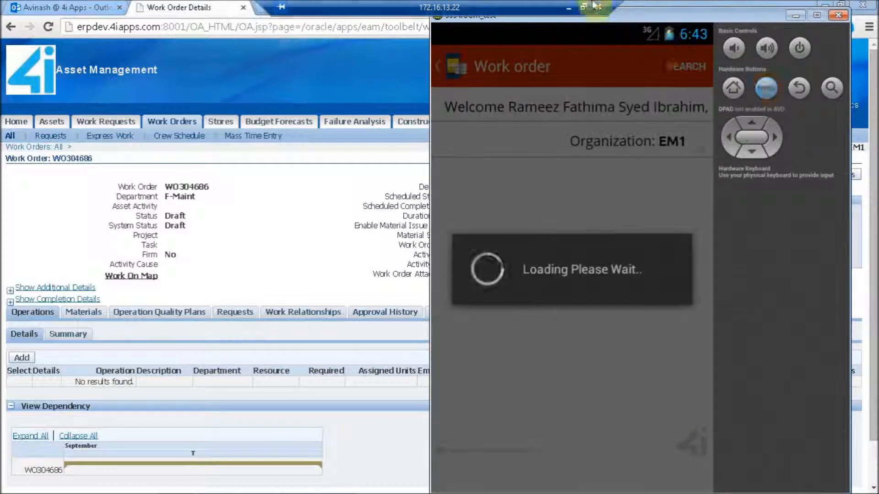